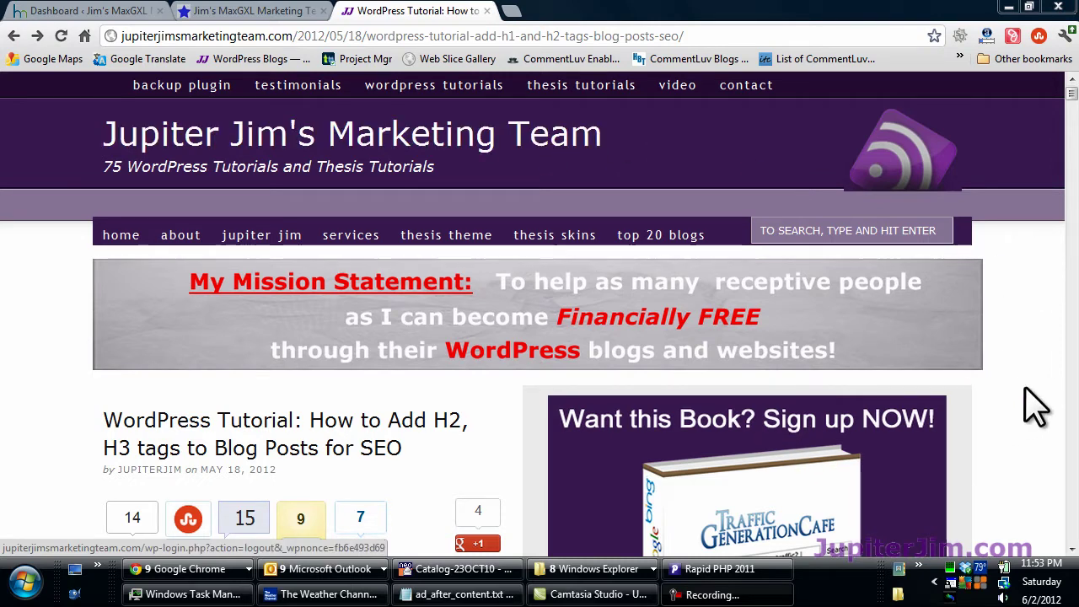
Scroll the H2 tags post past Related posts and the Child Themes banner to the purple tutorials box
{"action": "scroll", "coordinate": [1020, 397], "scroll_direction": "down", "scroll_amount": 2}
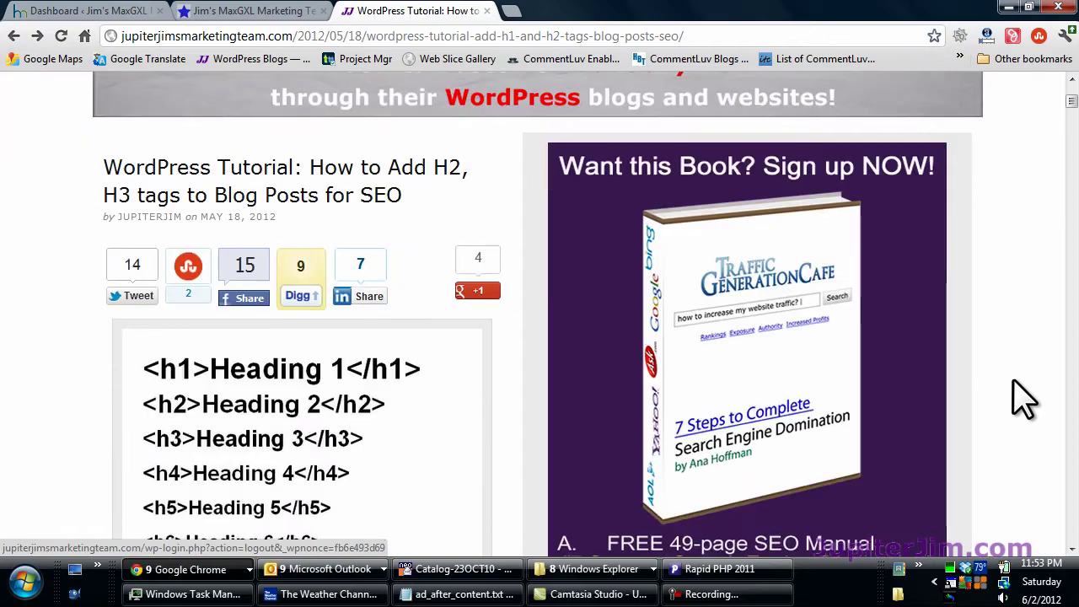
{"action": "scroll", "coordinate": [1021, 396], "scroll_direction": "down", "scroll_amount": 4}
{"action": "scroll", "coordinate": [1021, 397], "scroll_direction": "down", "scroll_amount": 2}
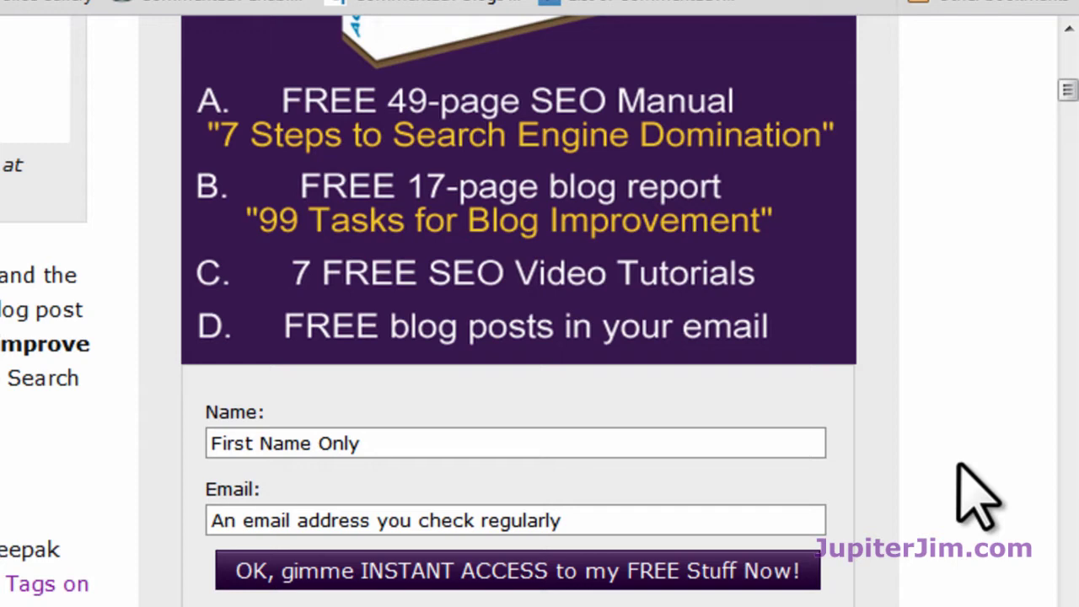
{"action": "scroll", "coordinate": [971, 472], "scroll_direction": "up", "scroll_amount": 3}
{"action": "scroll", "coordinate": [971, 473], "scroll_direction": "up", "scroll_amount": 2}
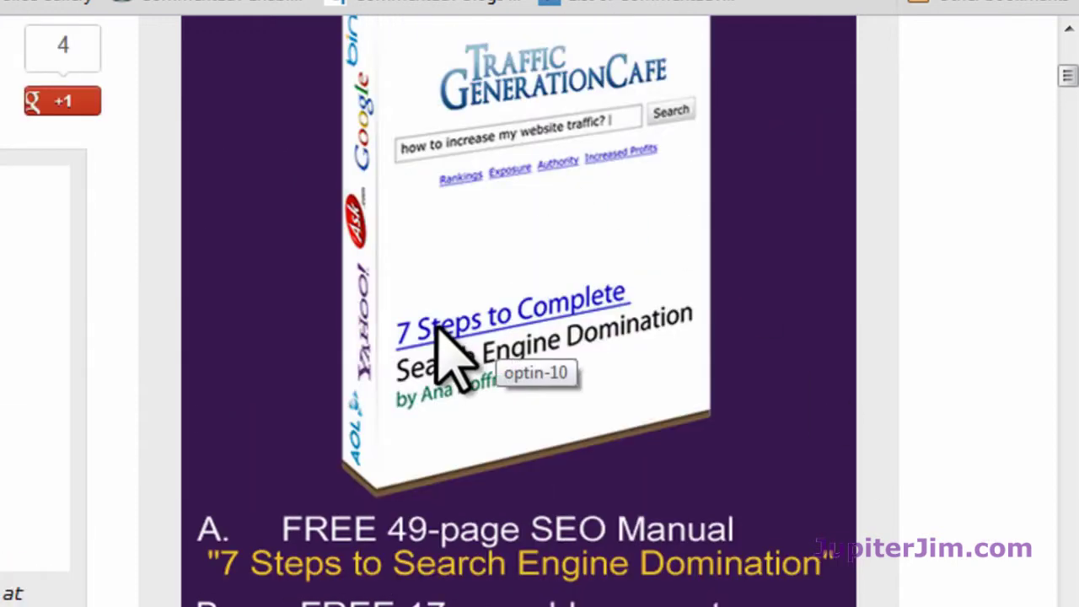
{"action": "scroll", "coordinate": [516, 354], "scroll_direction": "up", "scroll_amount": 2}
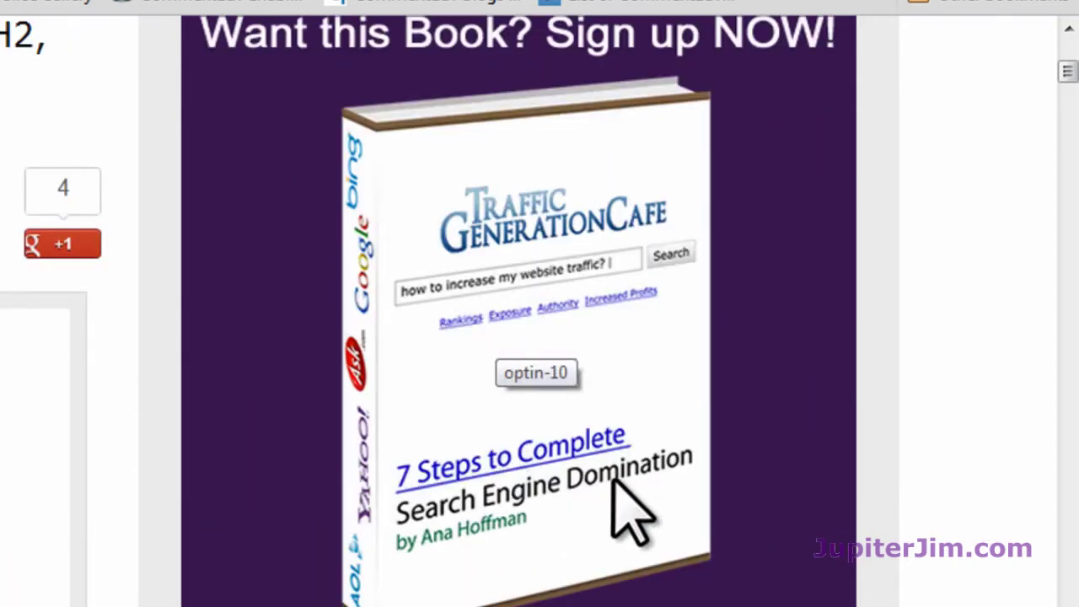
{"action": "scroll", "coordinate": [613, 483], "scroll_direction": "down", "scroll_amount": 2}
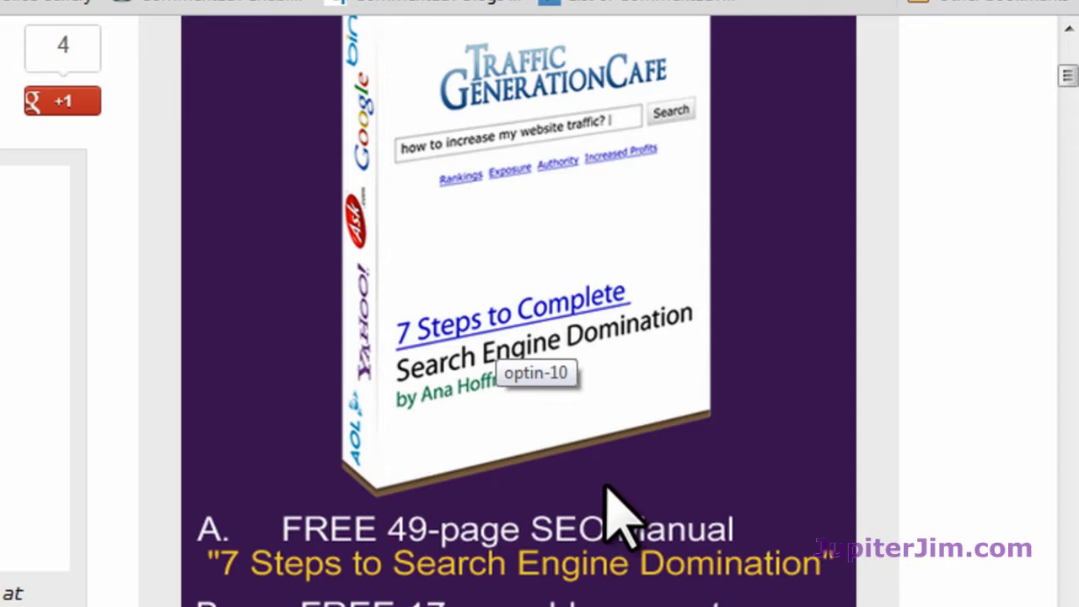
{"action": "scroll", "coordinate": [605, 487], "scroll_direction": "down", "scroll_amount": 2}
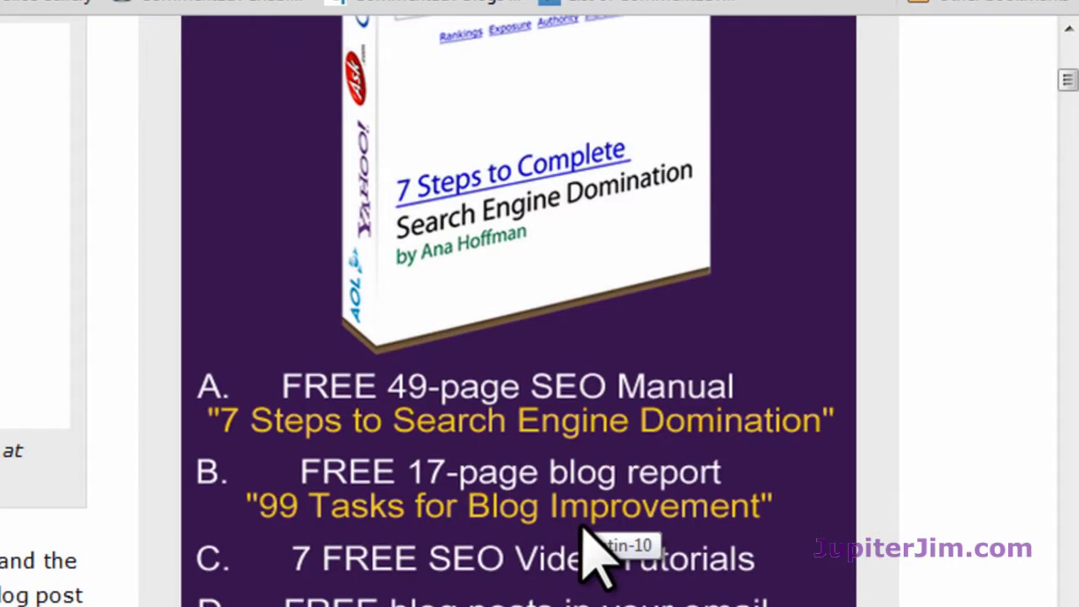
{"action": "scroll", "coordinate": [587, 533], "scroll_direction": "down", "scroll_amount": 2}
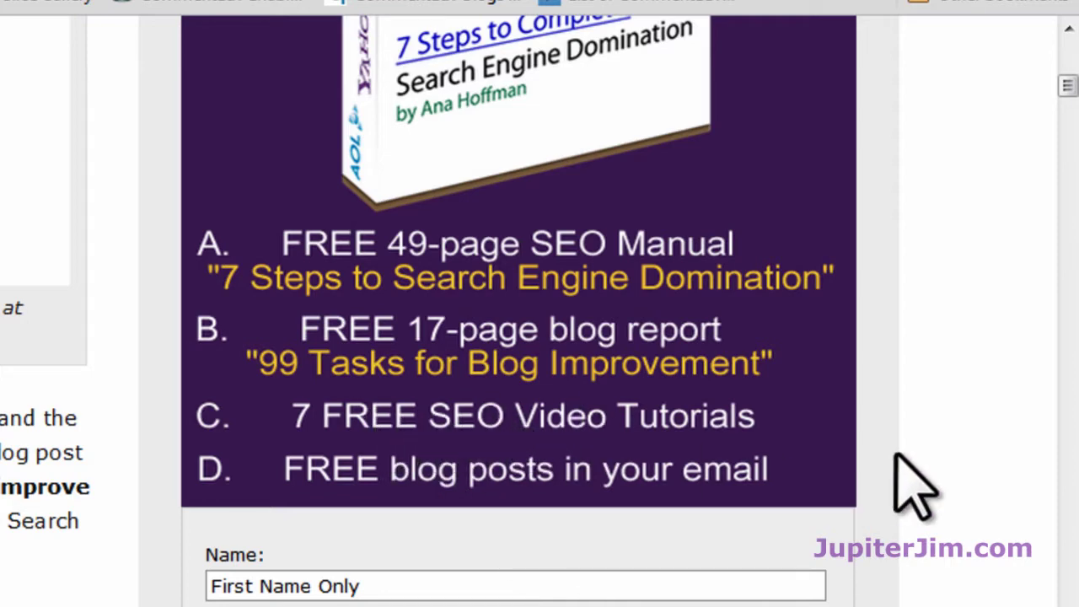
{"action": "scroll", "coordinate": [915, 485], "scroll_direction": "up", "scroll_amount": 5}
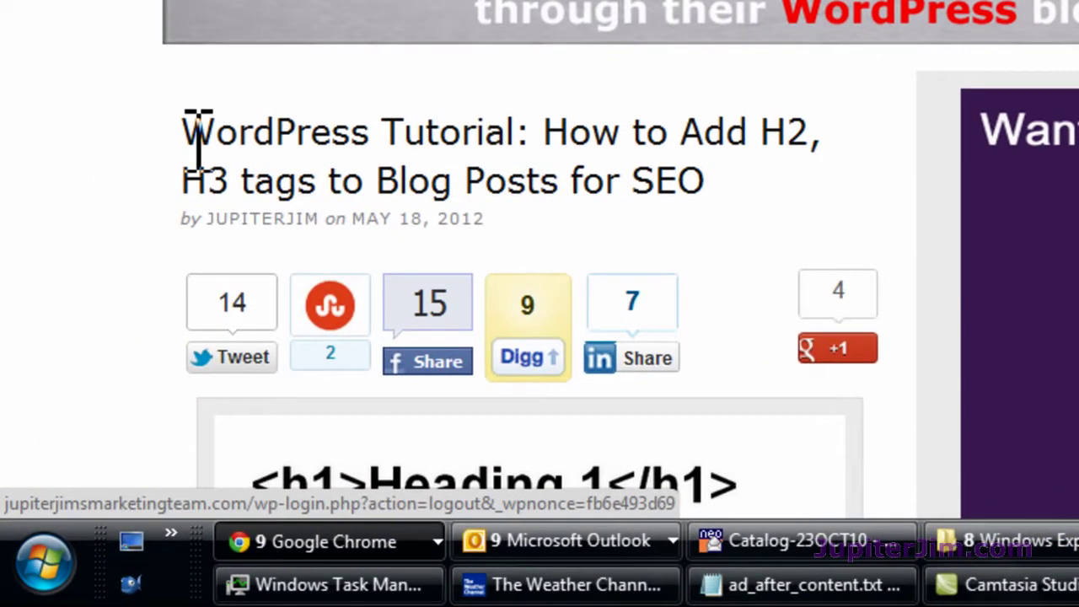
{"action": "scroll", "coordinate": [135, 182], "scroll_direction": "down", "scroll_amount": 2}
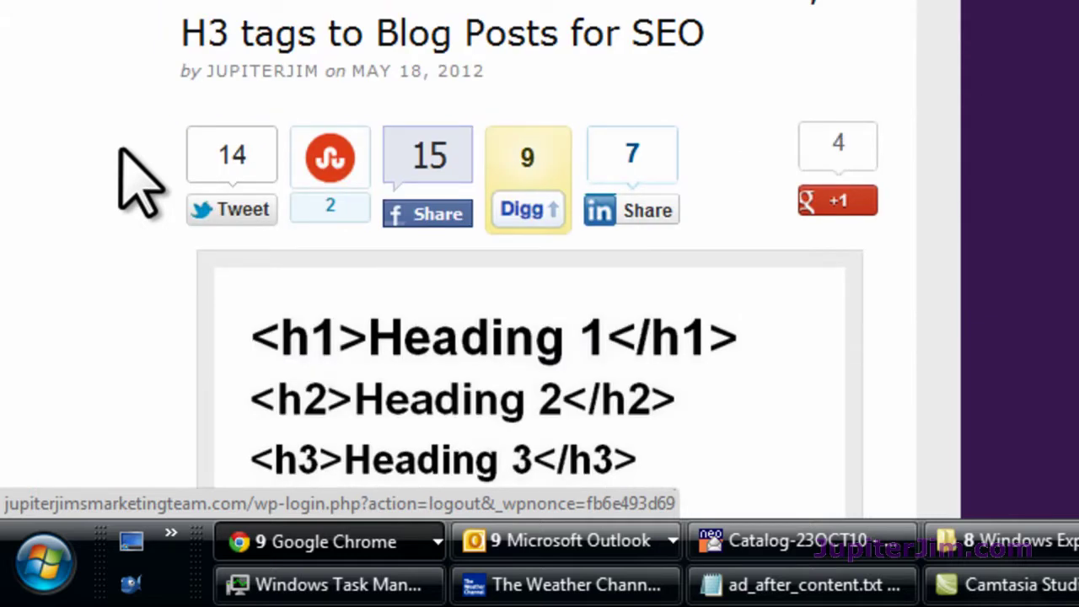
{"action": "scroll", "coordinate": [119, 150], "scroll_direction": "down", "scroll_amount": 4}
{"action": "scroll", "coordinate": [119, 150], "scroll_direction": "down", "scroll_amount": 4}
{"action": "scroll", "coordinate": [119, 156], "scroll_direction": "down", "scroll_amount": 4}
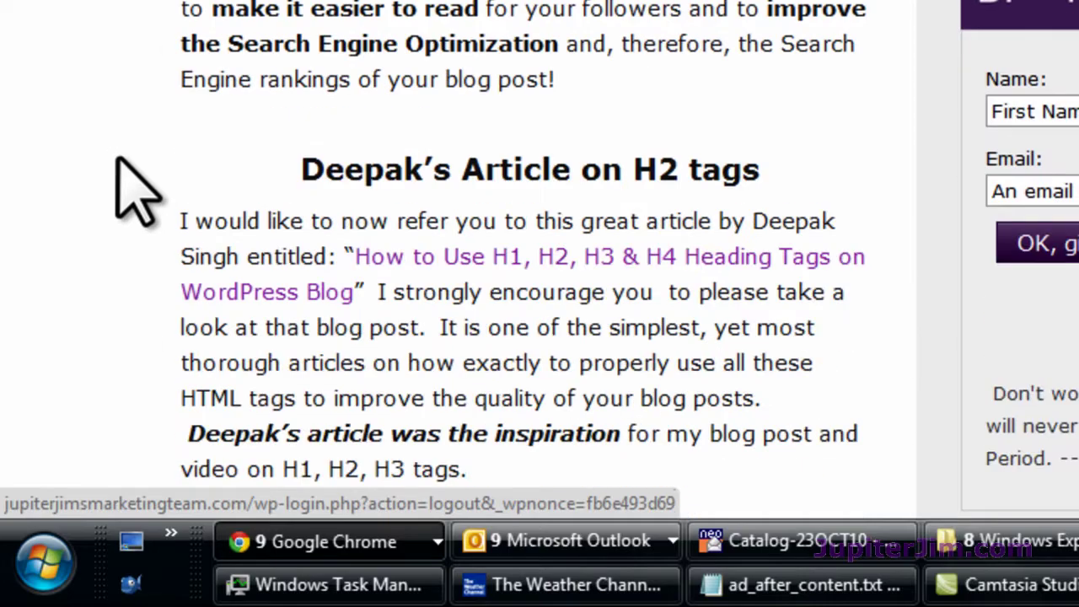
{"action": "scroll", "coordinate": [118, 159], "scroll_direction": "down", "scroll_amount": 5}
{"action": "scroll", "coordinate": [121, 160], "scroll_direction": "down", "scroll_amount": 5}
{"action": "scroll", "coordinate": [132, 174], "scroll_direction": "down", "scroll_amount": 5}
{"action": "scroll", "coordinate": [140, 188], "scroll_direction": "down", "scroll_amount": 5}
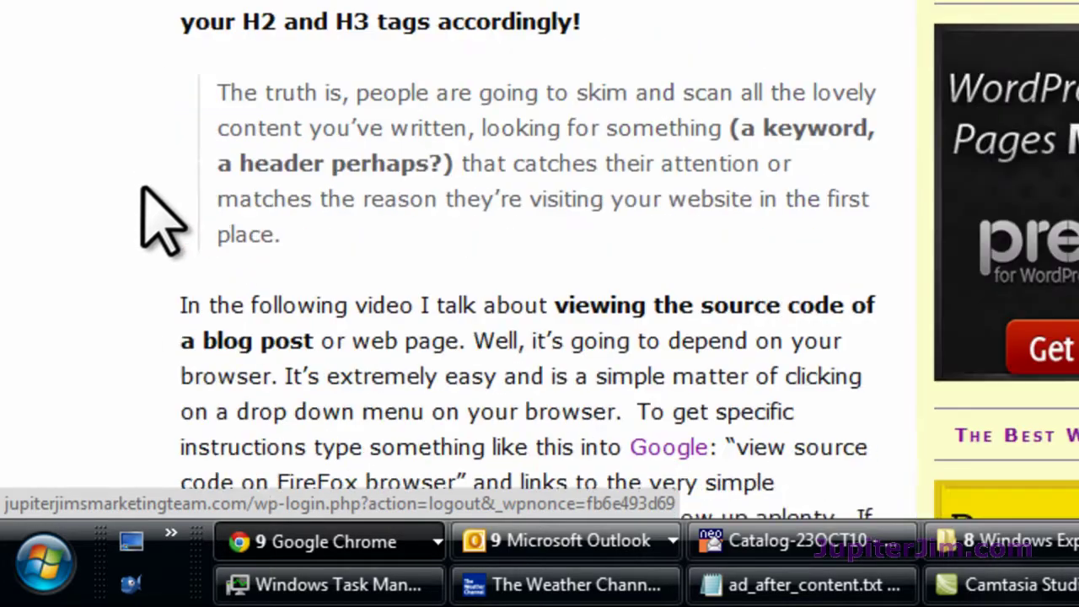
{"action": "scroll", "coordinate": [160, 219], "scroll_direction": "down", "scroll_amount": 2}
{"action": "scroll", "coordinate": [160, 219], "scroll_direction": "down", "scroll_amount": 4}
{"action": "scroll", "coordinate": [160, 219], "scroll_direction": "down", "scroll_amount": 4}
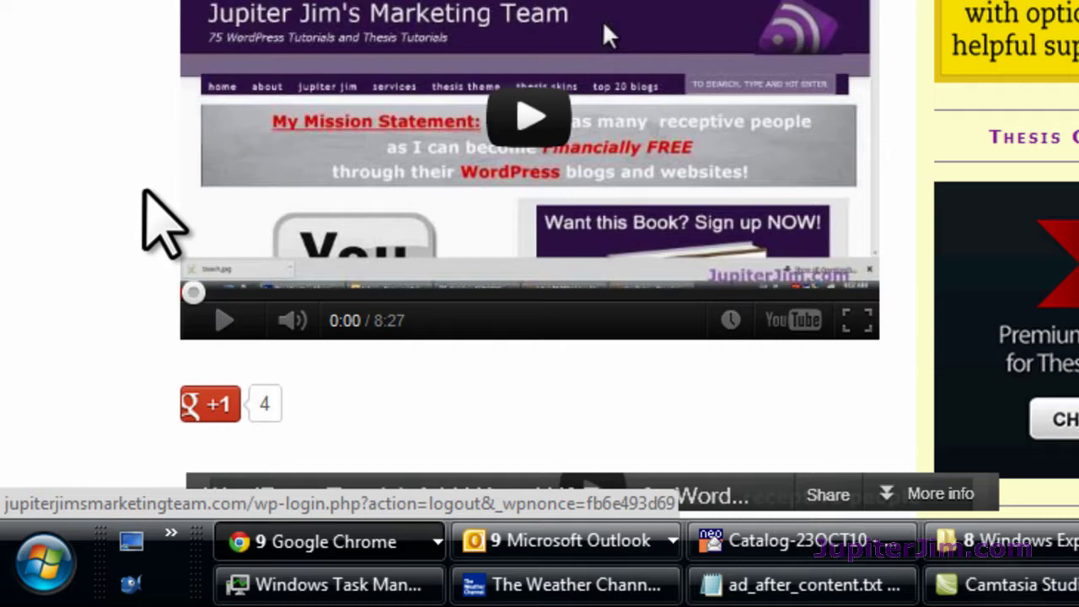
{"action": "scroll", "coordinate": [145, 193], "scroll_direction": "down", "scroll_amount": 2}
{"action": "scroll", "coordinate": [145, 194], "scroll_direction": "down", "scroll_amount": 2}
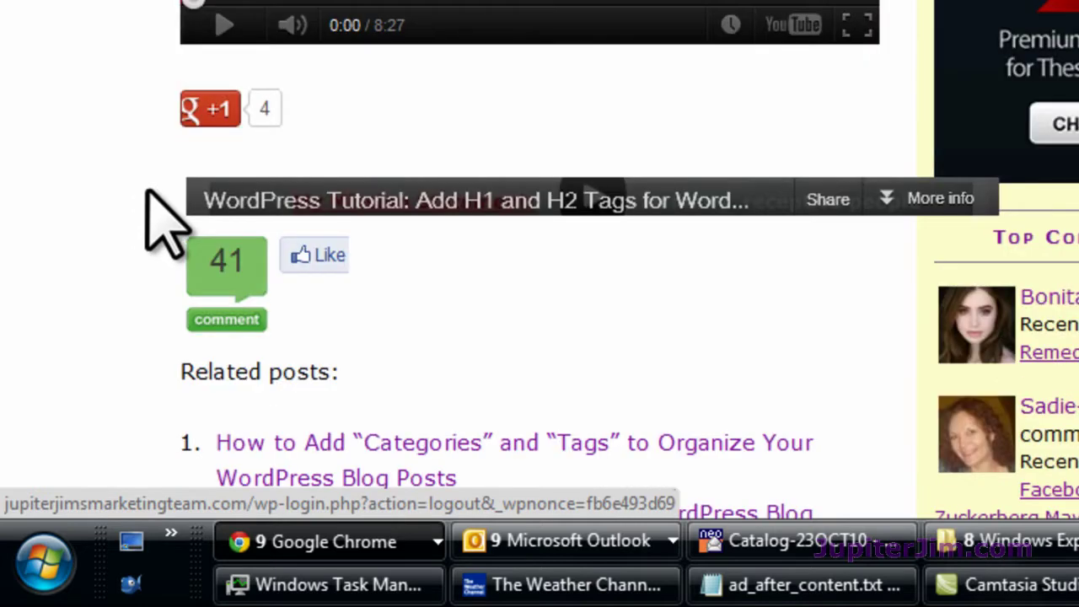
{"action": "scroll", "coordinate": [145, 193], "scroll_direction": "down", "scroll_amount": 2}
{"action": "scroll", "coordinate": [145, 192], "scroll_direction": "down", "scroll_amount": 2}
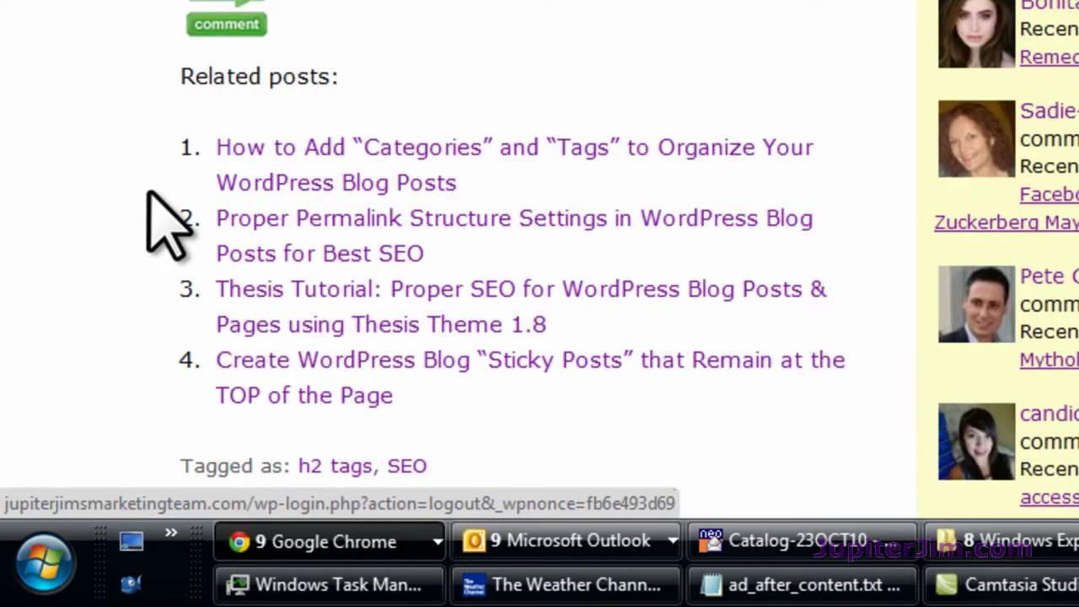
{"action": "scroll", "coordinate": [167, 221], "scroll_direction": "down", "scroll_amount": 2}
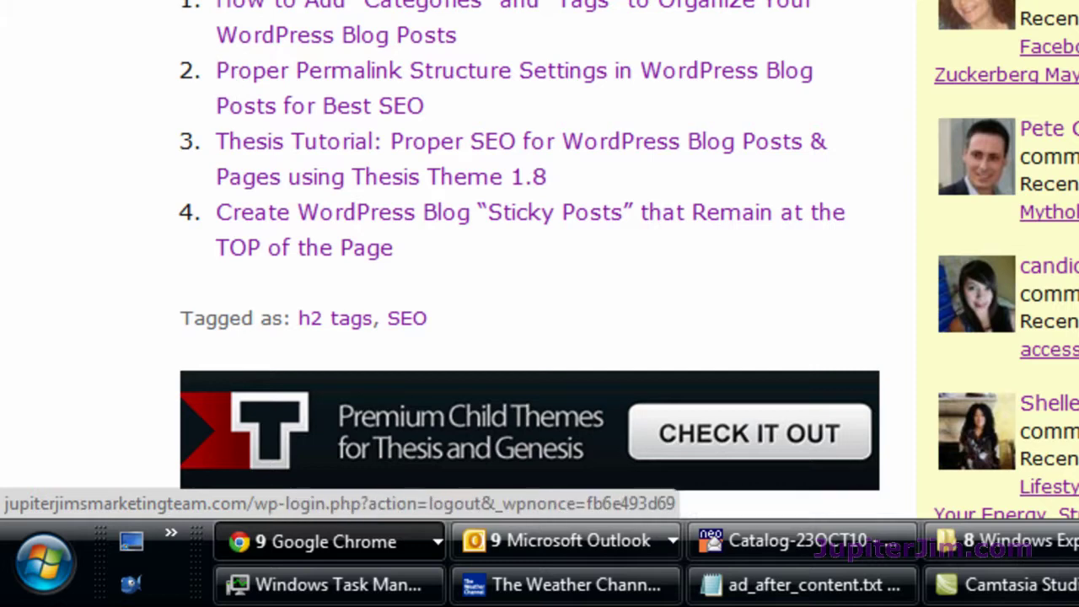
{"action": "scroll", "coordinate": [354, 258], "scroll_direction": "down", "scroll_amount": 4}
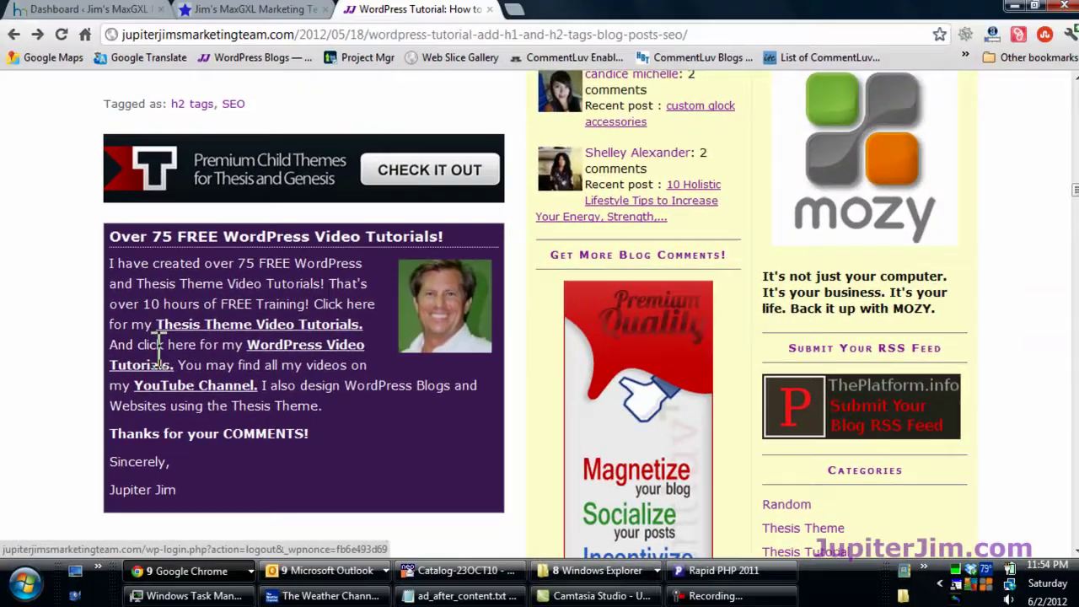
Scroll back to the top and go to the blog's home page
{"action": "scroll", "coordinate": [67, 399], "scroll_direction": "up", "scroll_amount": 10}
{"action": "scroll", "coordinate": [67, 400], "scroll_direction": "up", "scroll_amount": 5}
{"action": "scroll", "coordinate": [74, 401], "scroll_direction": "up", "scroll_amount": 5}
{"action": "scroll", "coordinate": [67, 399], "scroll_direction": "up", "scroll_amount": 10}
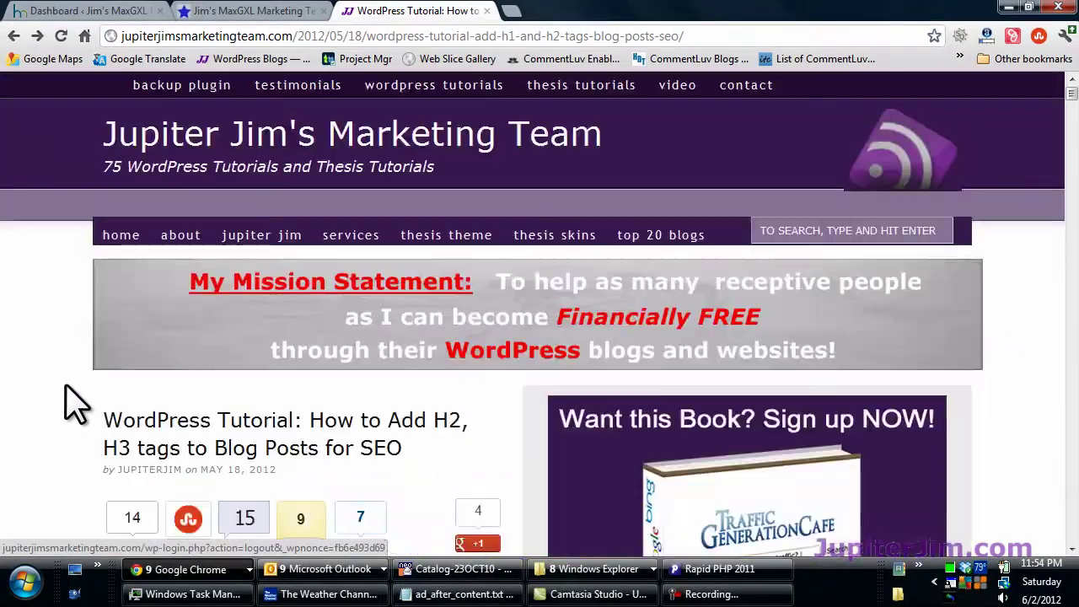
{"action": "left_click", "coordinate": [129, 239]}
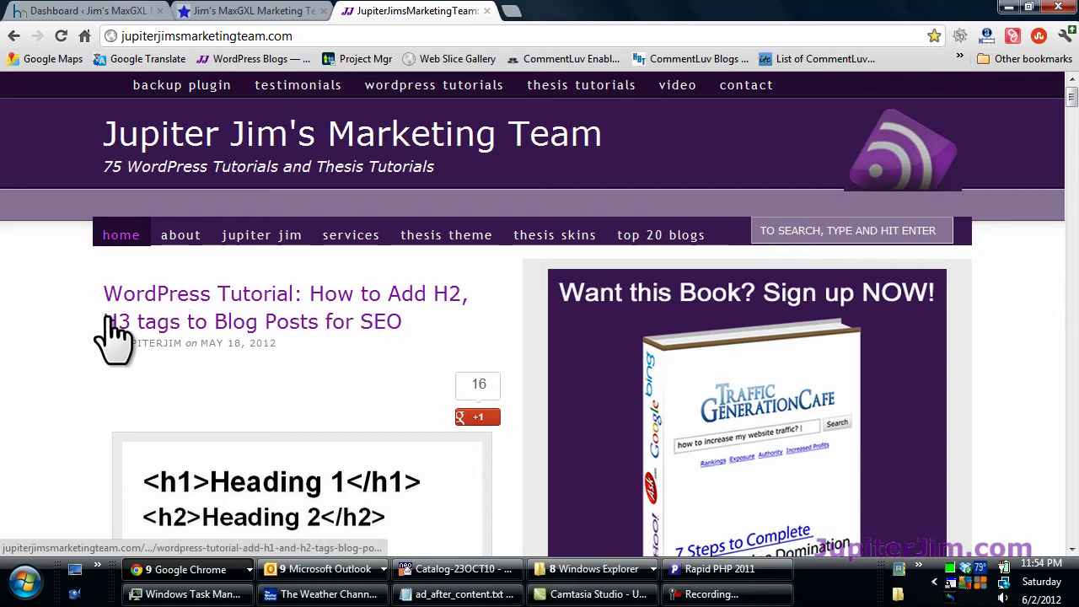
Scroll down the home page past each post's purple free-tutorials box
{"action": "scroll", "coordinate": [67, 331], "scroll_direction": "down", "scroll_amount": 3}
{"action": "scroll", "coordinate": [68, 331], "scroll_direction": "down", "scroll_amount": 3}
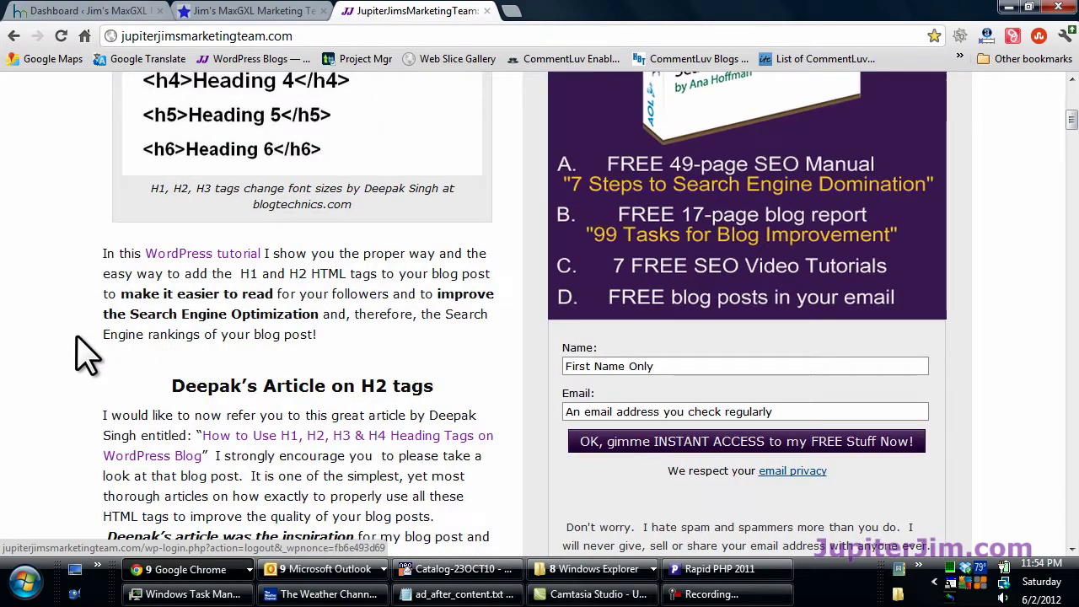
{"action": "scroll", "coordinate": [84, 357], "scroll_direction": "down", "scroll_amount": 5}
{"action": "scroll", "coordinate": [91, 357], "scroll_direction": "down", "scroll_amount": 5}
{"action": "scroll", "coordinate": [97, 362], "scroll_direction": "down", "scroll_amount": 2}
{"action": "scroll", "coordinate": [97, 349], "scroll_direction": "down", "scroll_amount": 3}
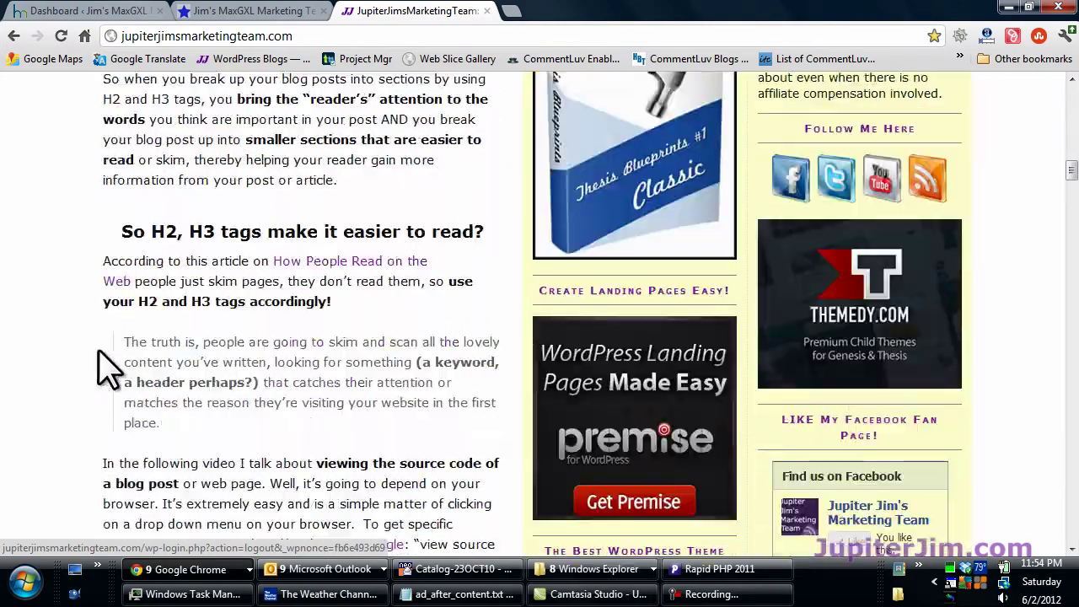
{"action": "scroll", "coordinate": [97, 349], "scroll_direction": "down", "scroll_amount": 4}
{"action": "scroll", "coordinate": [97, 349], "scroll_direction": "down", "scroll_amount": 2}
{"action": "scroll", "coordinate": [97, 349], "scroll_direction": "down", "scroll_amount": 2}
{"action": "scroll", "coordinate": [97, 361], "scroll_direction": "down", "scroll_amount": 1}
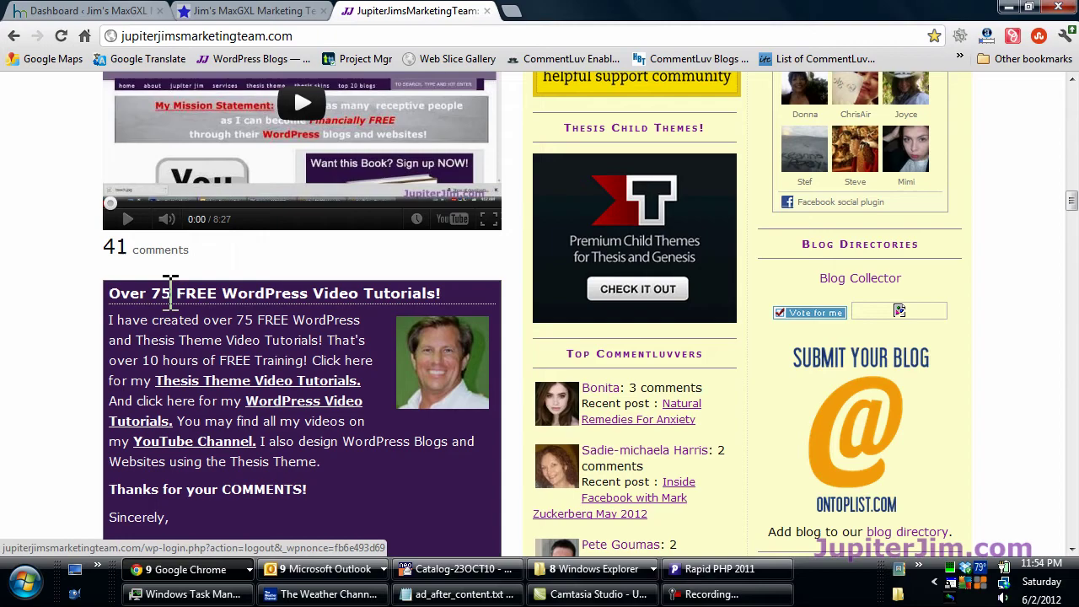
{"action": "scroll", "coordinate": [71, 364], "scroll_direction": "down", "scroll_amount": 1}
{"action": "scroll", "coordinate": [72, 364], "scroll_direction": "down", "scroll_amount": 5}
{"action": "scroll", "coordinate": [71, 365], "scroll_direction": "down", "scroll_amount": 4}
{"action": "scroll", "coordinate": [72, 364], "scroll_direction": "down", "scroll_amount": 2}
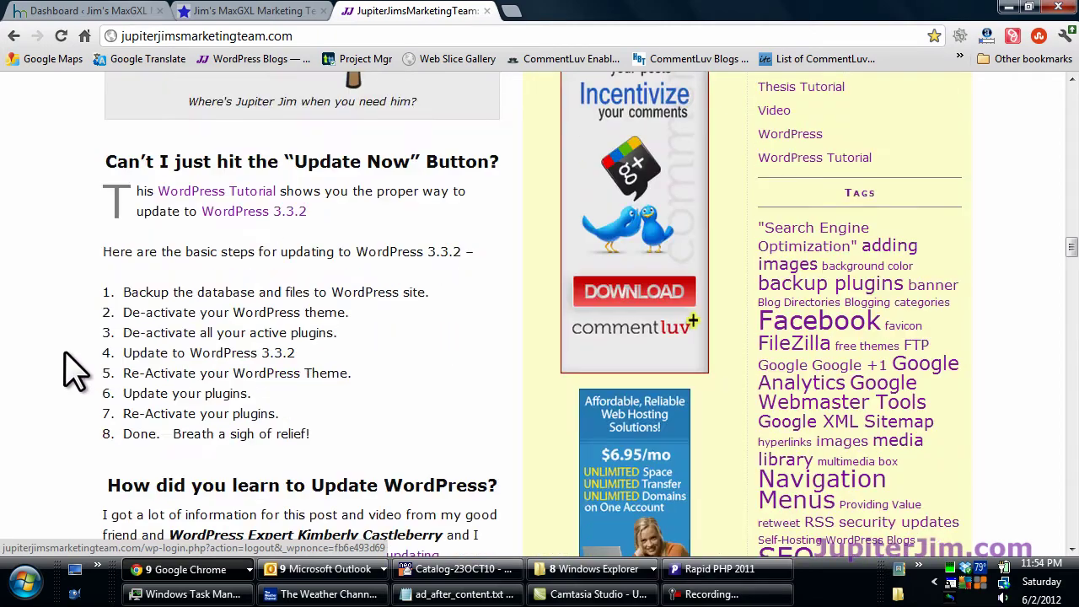
{"action": "scroll", "coordinate": [72, 364], "scroll_direction": "down", "scroll_amount": 4}
{"action": "scroll", "coordinate": [72, 364], "scroll_direction": "down", "scroll_amount": 2}
{"action": "scroll", "coordinate": [72, 364], "scroll_direction": "down", "scroll_amount": 1}
{"action": "scroll", "coordinate": [71, 364], "scroll_direction": "down", "scroll_amount": 3}
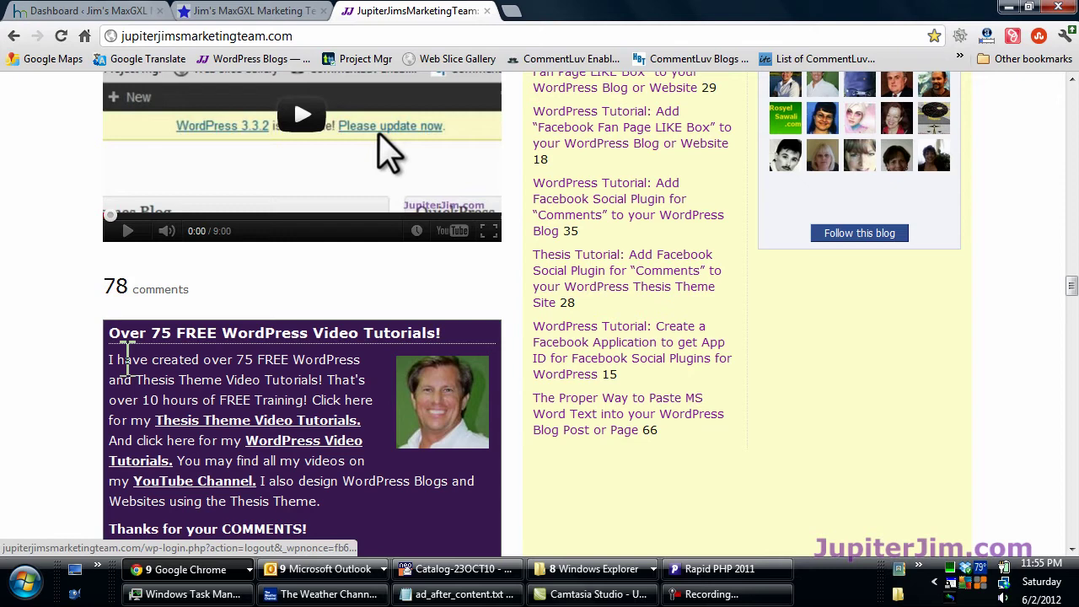
Switch to the MaxGXL demo blog tab and scroll down its home page
{"action": "left_click", "coordinate": [241, 12]}
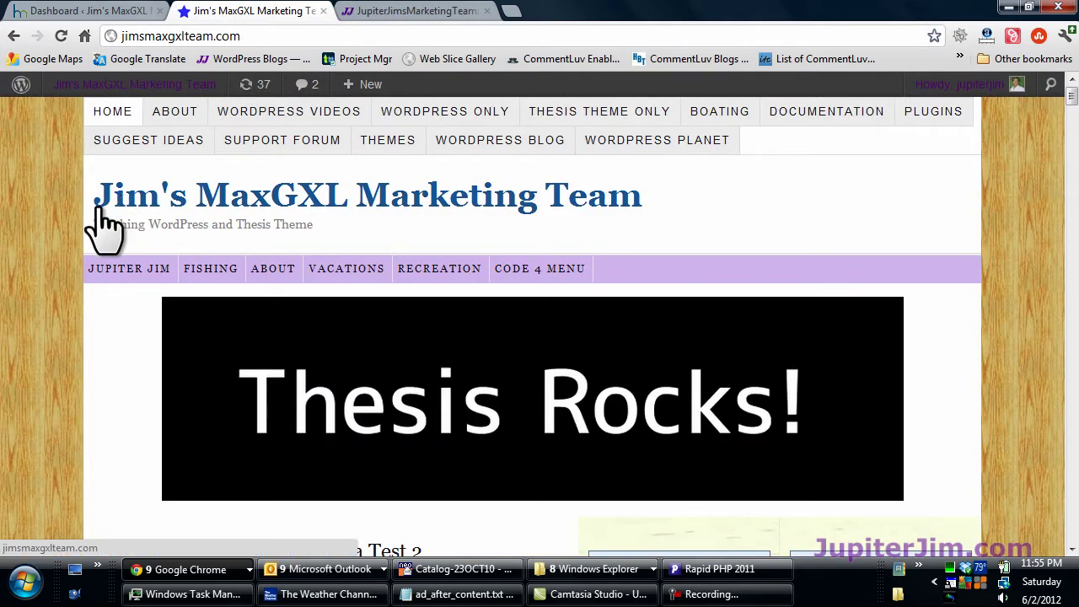
{"action": "scroll", "coordinate": [35, 329], "scroll_direction": "down", "scroll_amount": 2}
{"action": "scroll", "coordinate": [38, 327], "scroll_direction": "down", "scroll_amount": 2}
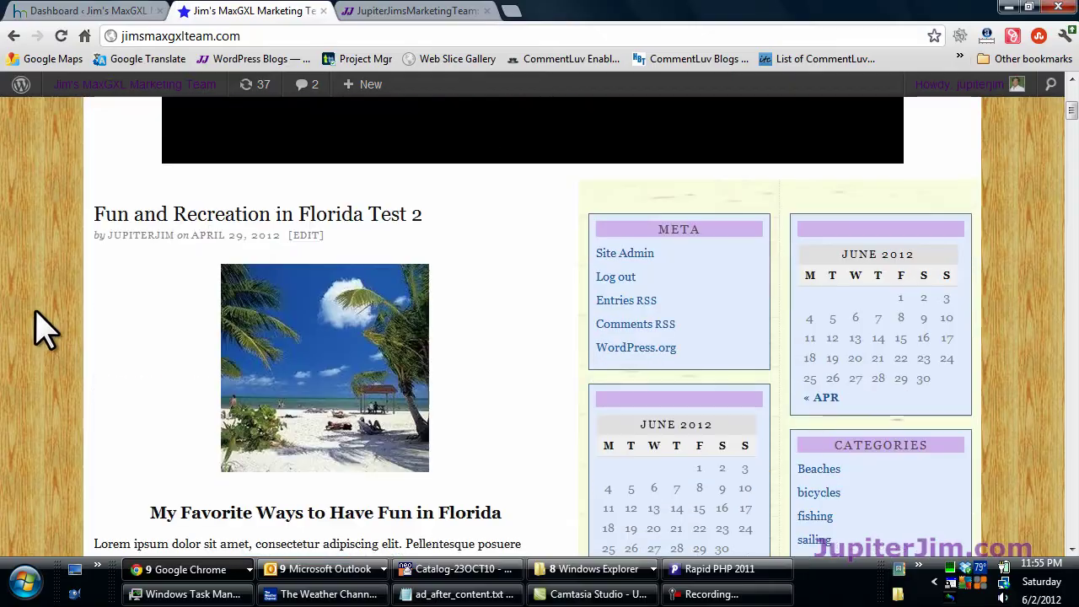
{"action": "scroll", "coordinate": [36, 329], "scroll_direction": "down", "scroll_amount": 3}
{"action": "scroll", "coordinate": [37, 327], "scroll_direction": "down", "scroll_amount": 3}
{"action": "scroll", "coordinate": [38, 327], "scroll_direction": "down", "scroll_amount": 2}
{"action": "scroll", "coordinate": [47, 329], "scroll_direction": "down", "scroll_amount": 2}
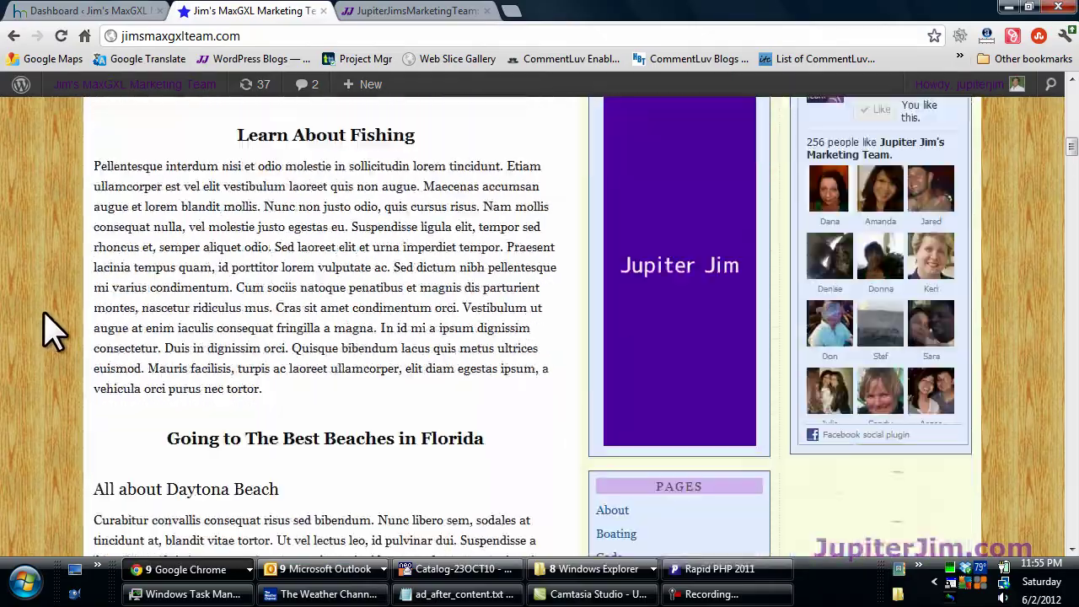
{"action": "scroll", "coordinate": [46, 329], "scroll_direction": "down", "scroll_amount": 2}
{"action": "scroll", "coordinate": [47, 329], "scroll_direction": "down", "scroll_amount": 2}
{"action": "scroll", "coordinate": [46, 329], "scroll_direction": "down", "scroll_amount": 2}
Scroll to the end of the 'Fun and Recreation in Florida Test 2' post, showing no banner yet
{"action": "scroll", "coordinate": [46, 329], "scroll_direction": "up", "scroll_amount": 7}
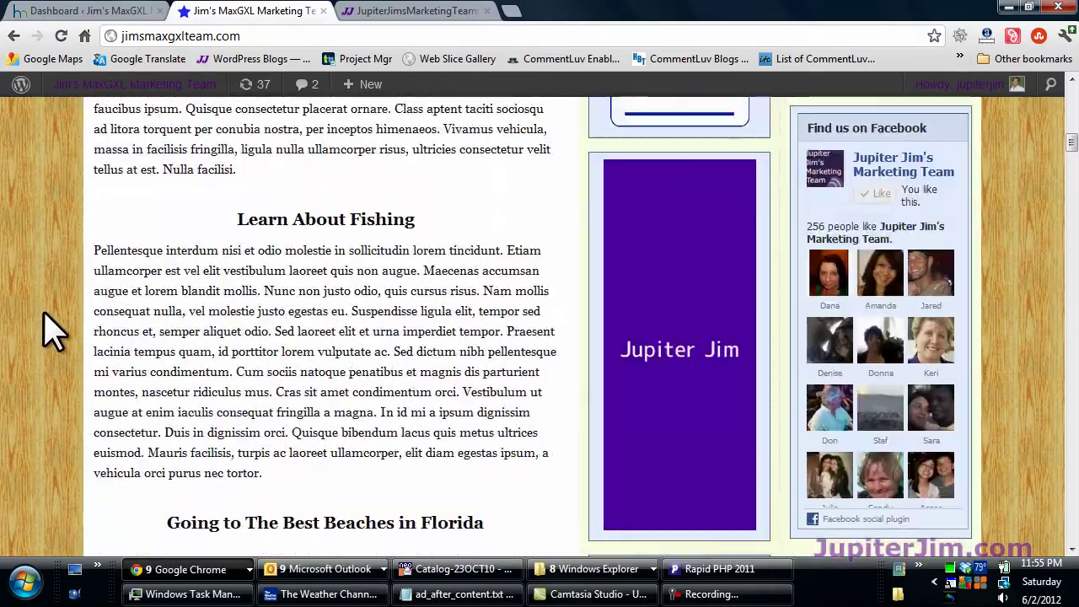
{"action": "scroll", "coordinate": [46, 329], "scroll_direction": "up", "scroll_amount": 7}
{"action": "scroll", "coordinate": [48, 325], "scroll_direction": "up", "scroll_amount": 3}
{"action": "scroll", "coordinate": [48, 325], "scroll_direction": "down", "scroll_amount": 1}
{"action": "scroll", "coordinate": [85, 434], "scroll_direction": "down", "scroll_amount": 9}
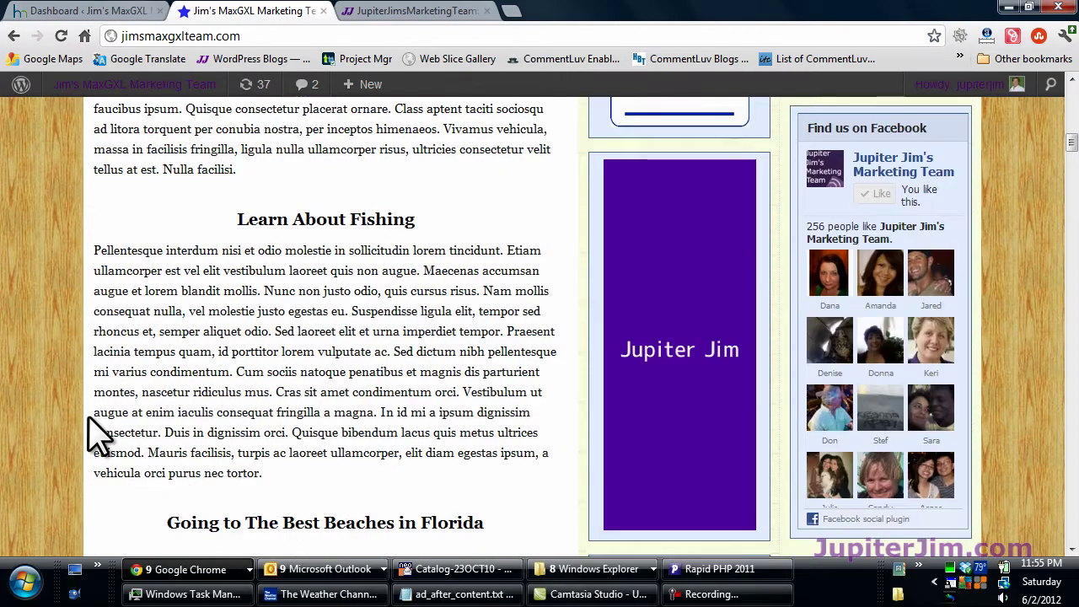
{"action": "scroll", "coordinate": [95, 436], "scroll_direction": "down", "scroll_amount": 6}
{"action": "scroll", "coordinate": [96, 432], "scroll_direction": "down", "scroll_amount": 4}
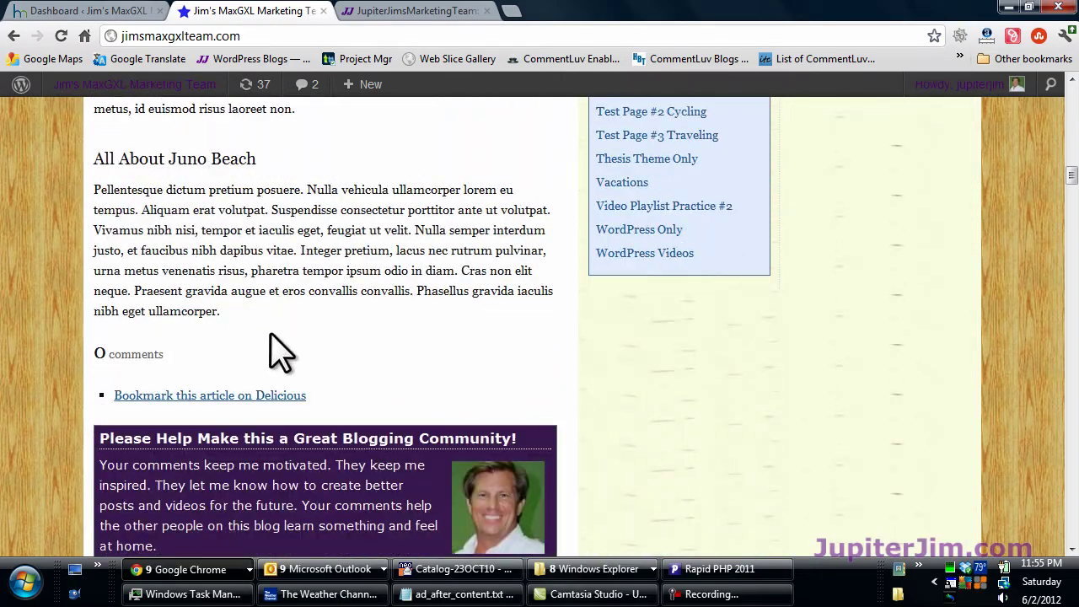
{"action": "scroll", "coordinate": [287, 324], "scroll_direction": "up", "scroll_amount": 8}
{"action": "scroll", "coordinate": [286, 321], "scroll_direction": "up", "scroll_amount": 5}
{"action": "scroll", "coordinate": [290, 331], "scroll_direction": "up", "scroll_amount": 2}
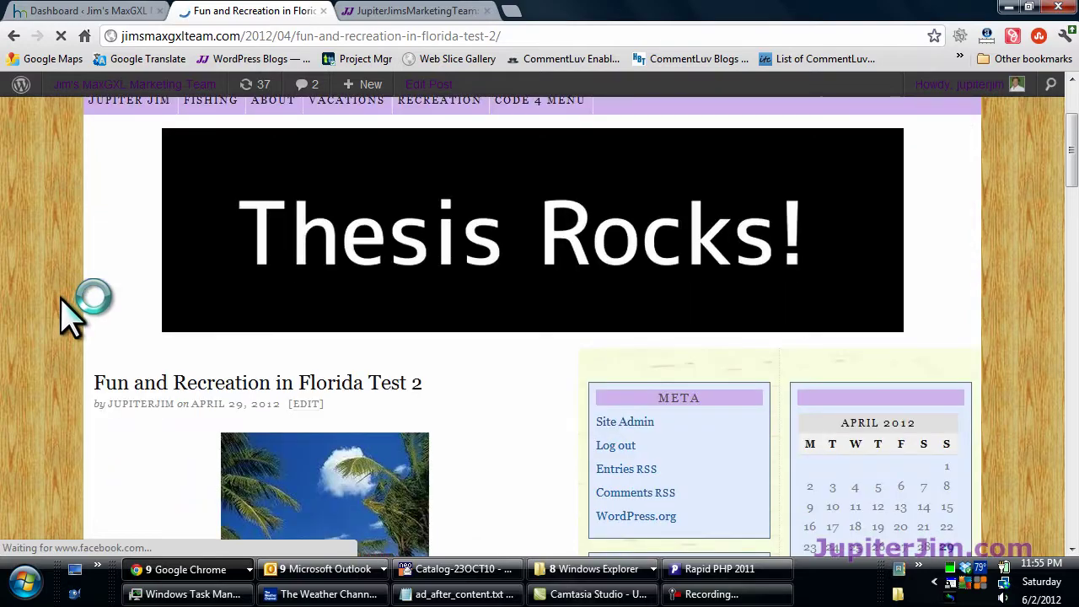
{"action": "scroll", "coordinate": [63, 299], "scroll_direction": "down", "scroll_amount": 3}
{"action": "scroll", "coordinate": [69, 304], "scroll_direction": "down", "scroll_amount": 2}
{"action": "scroll", "coordinate": [77, 313], "scroll_direction": "down", "scroll_amount": 3}
{"action": "scroll", "coordinate": [84, 329], "scroll_direction": "down", "scroll_amount": 3}
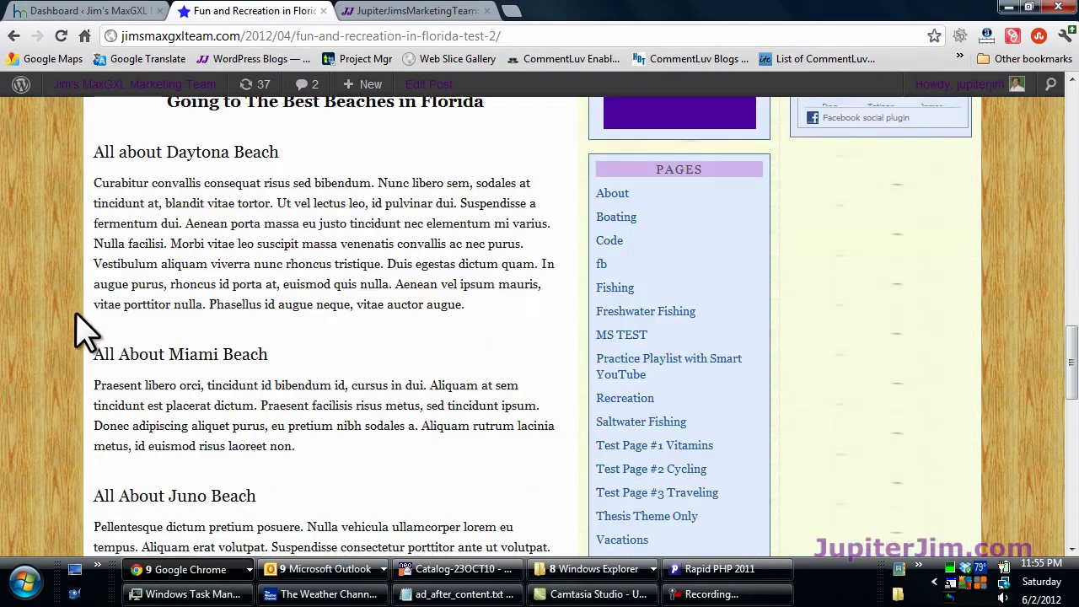
{"action": "scroll", "coordinate": [89, 326], "scroll_direction": "down", "scroll_amount": 5}
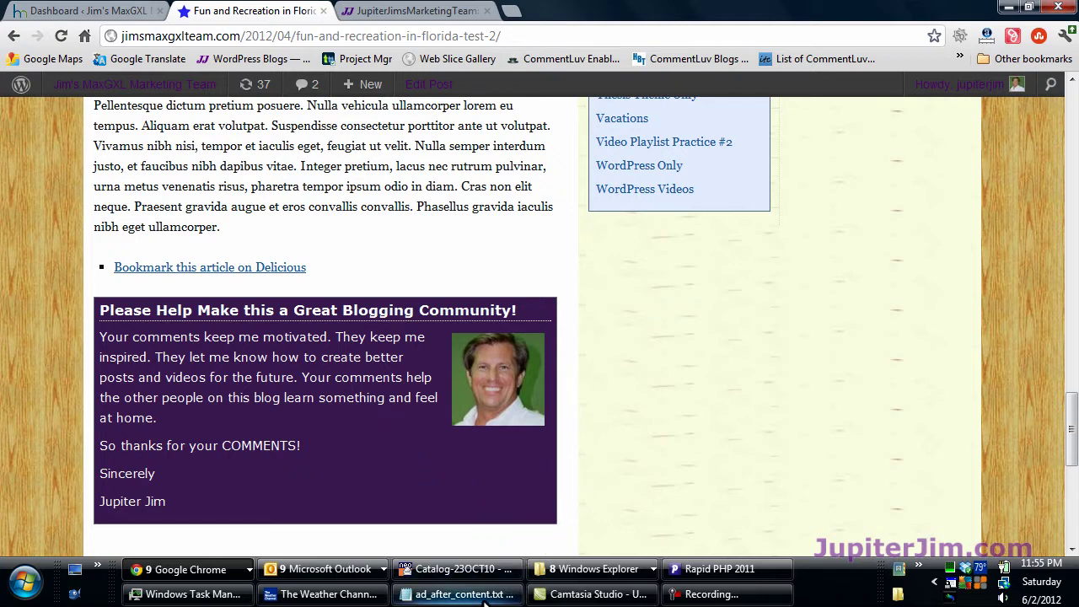
Bring up ad_after_content.txt in Notepad and highlight its affiliate code block
{"action": "left_click", "coordinate": [455, 594]}
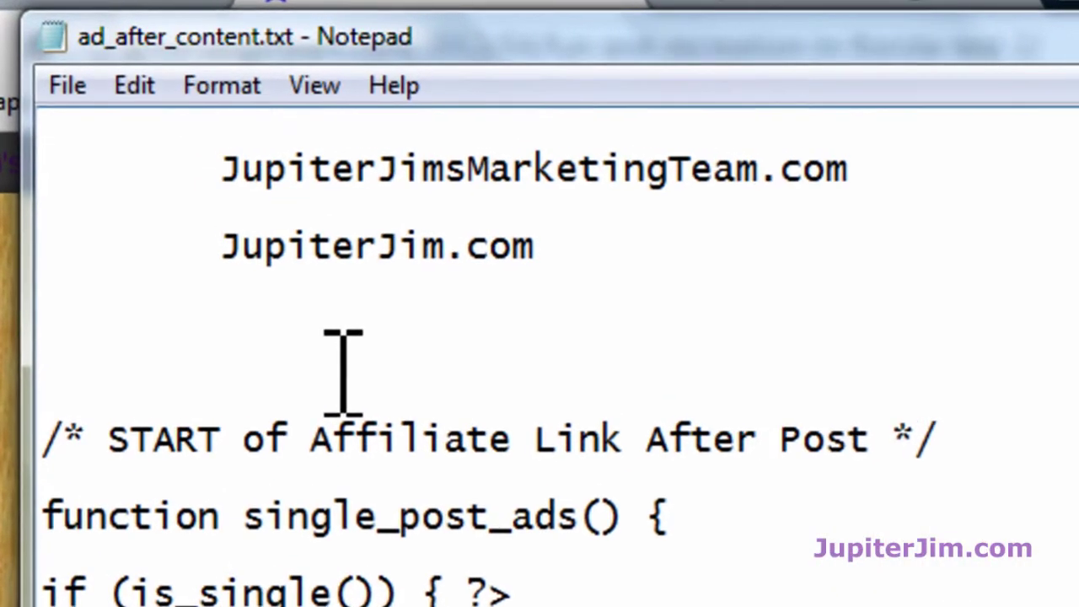
{"action": "left_click_drag", "start_coordinate": [42, 439], "coordinate": [514, 603]}
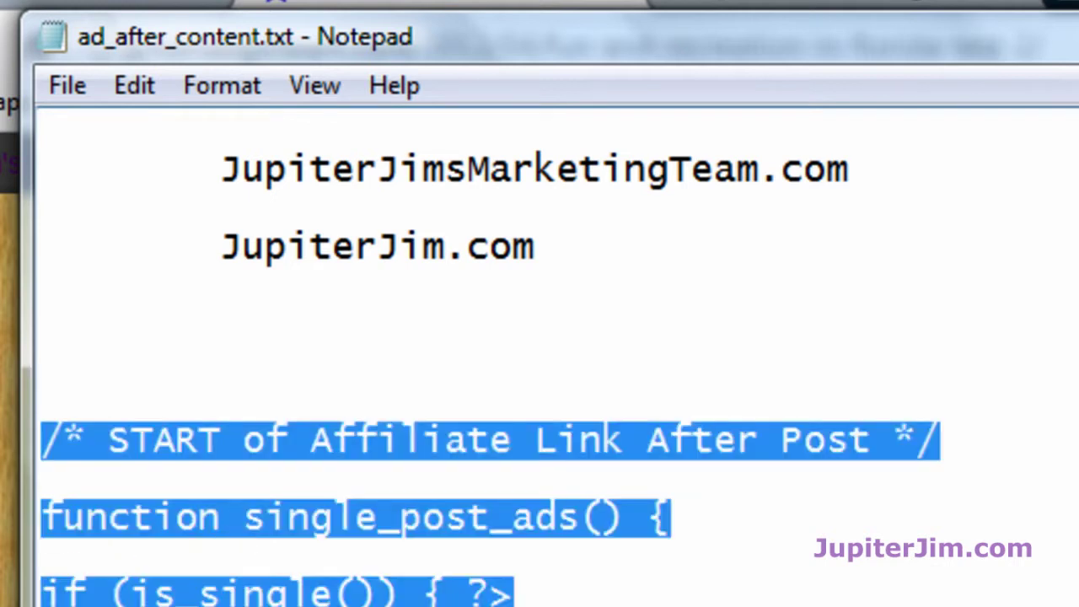
{"action": "left_click", "coordinate": [514, 603]}
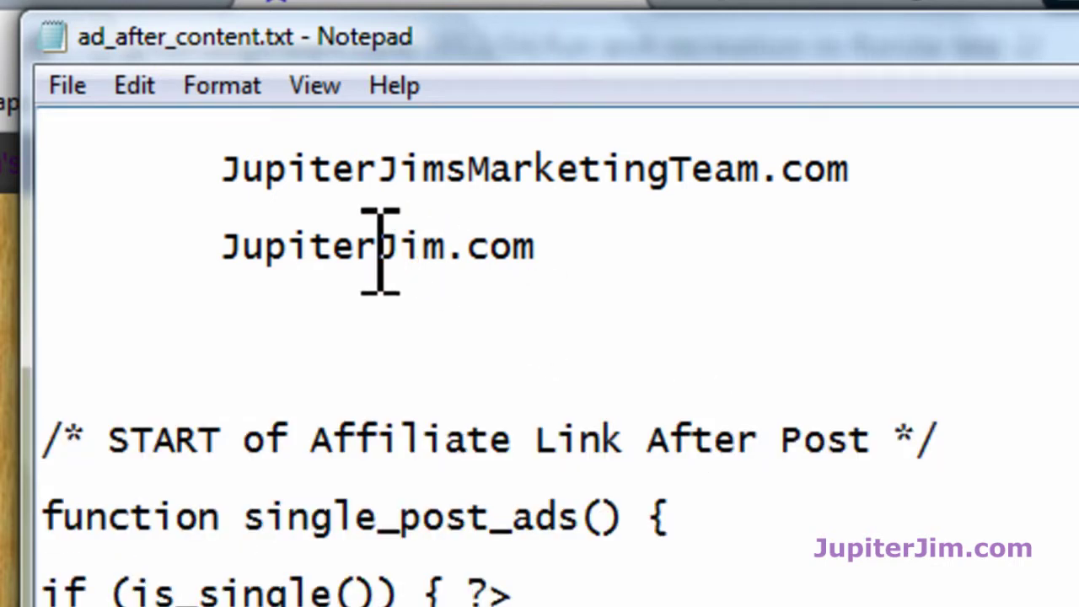
Highlight the JupiterJimsMarketingTeam.com and JupiterJim.com lines and the INSERT Affiliate Link Code Here placeholder
{"action": "left_click_drag", "start_coordinate": [221, 168], "coordinate": [885, 165]}
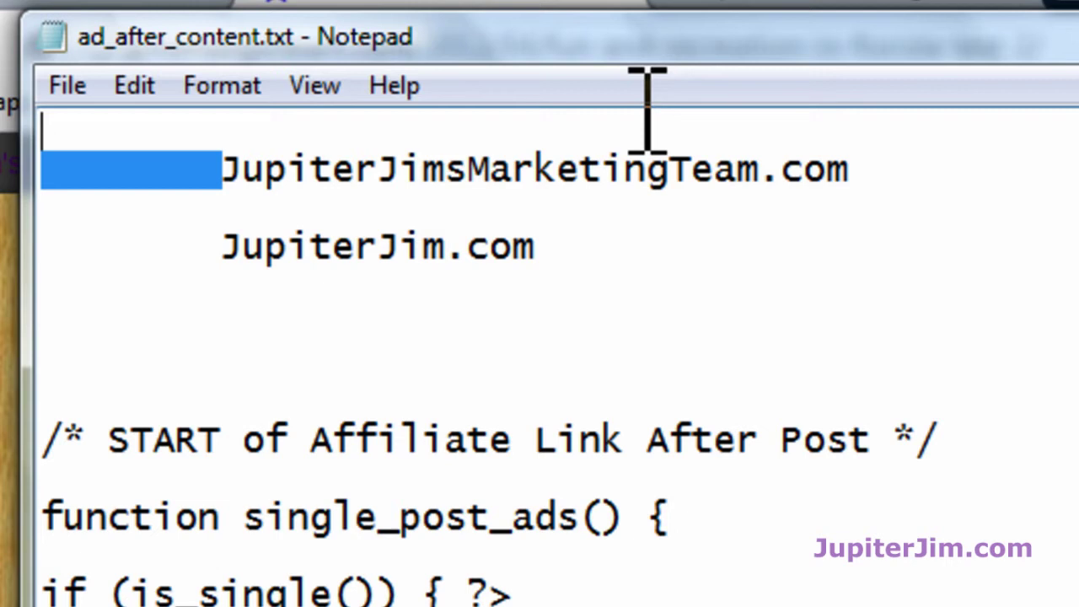
{"action": "left_click", "coordinate": [929, 210]}
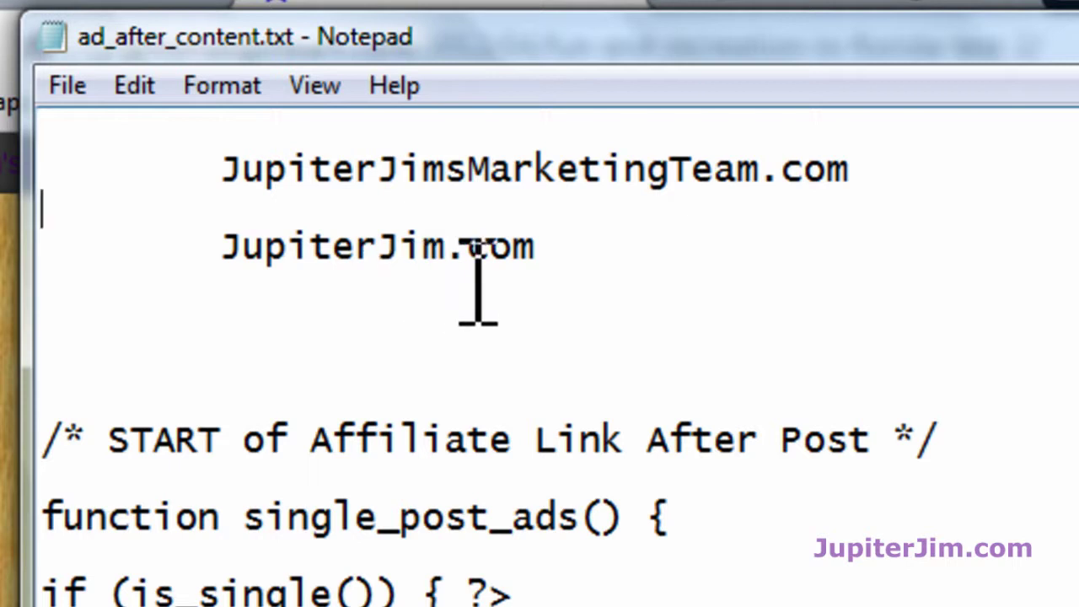
{"action": "double_click", "coordinate": [212, 243]}
{"action": "double_click", "coordinate": [677, 248]}
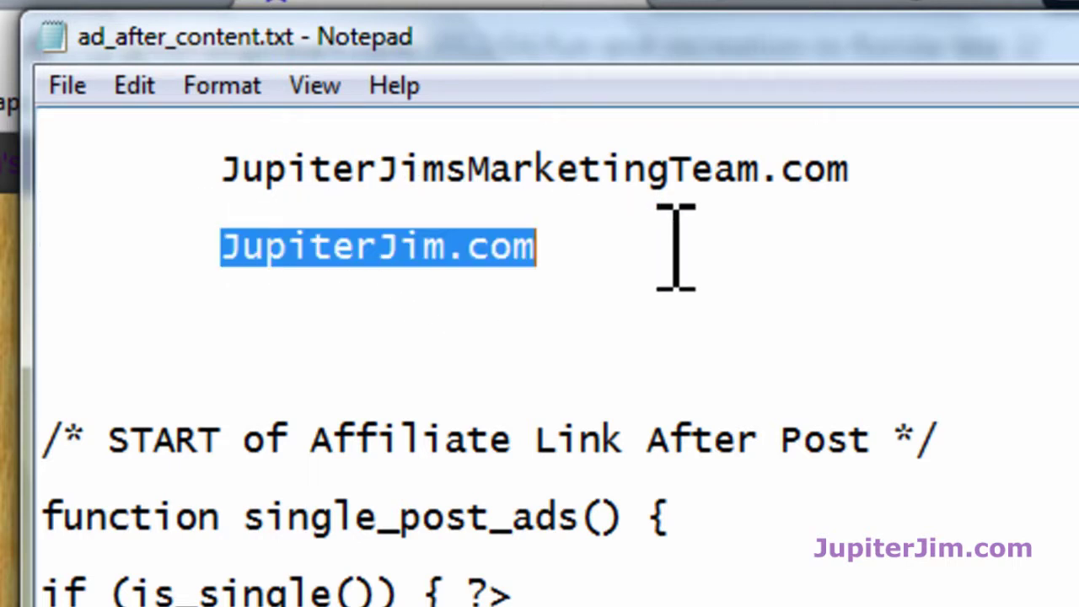
{"action": "left_click", "coordinate": [706, 253]}
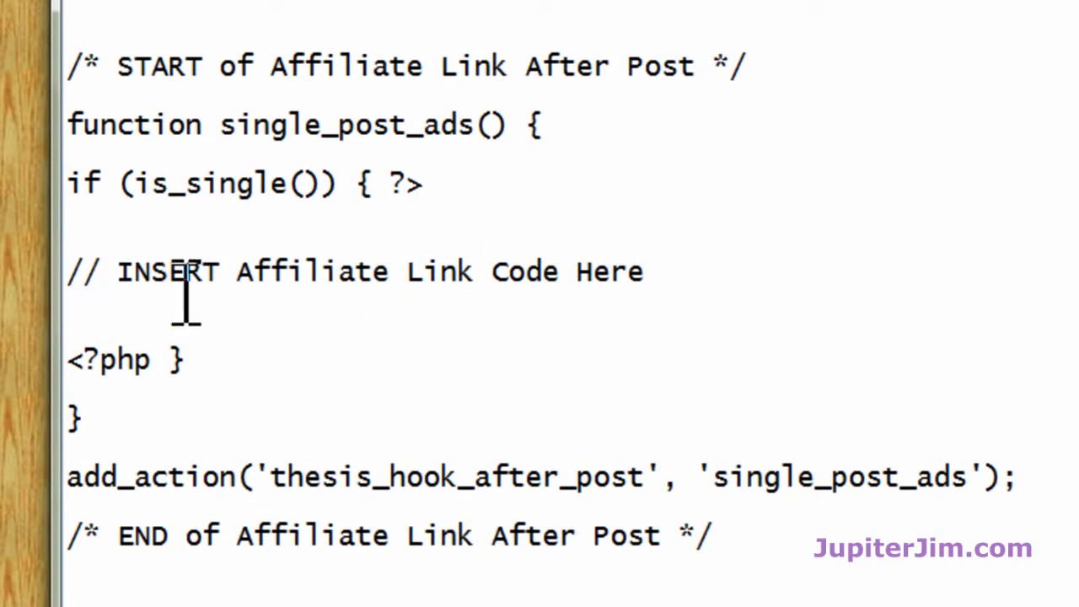
{"action": "left_click_drag", "start_coordinate": [68, 253], "coordinate": [170, 290]}
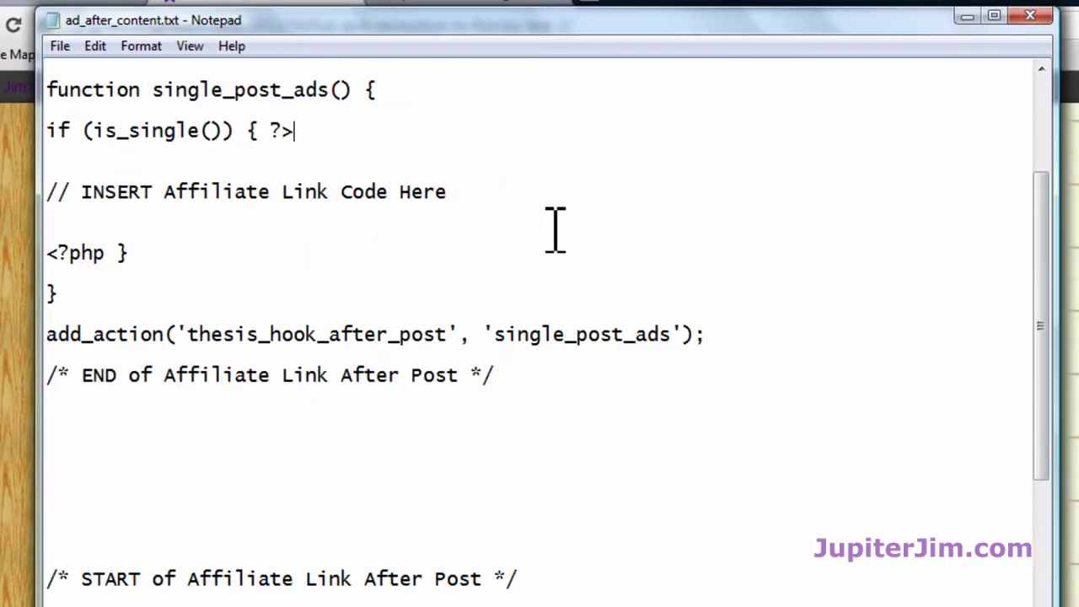
Highlight the finished affiliate block and its ClickBank banner link code
{"action": "scroll", "coordinate": [557, 228], "scroll_direction": "down", "scroll_amount": 3}
{"action": "scroll", "coordinate": [571, 233], "scroll_direction": "down", "scroll_amount": 2}
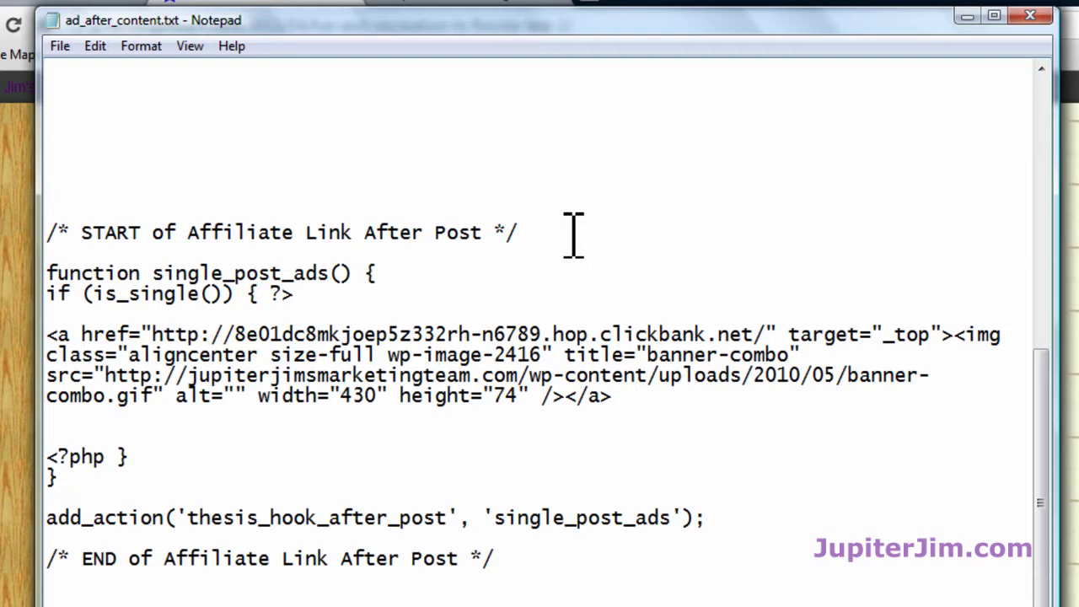
{"action": "left_click_drag", "start_coordinate": [48, 221], "coordinate": [436, 600]}
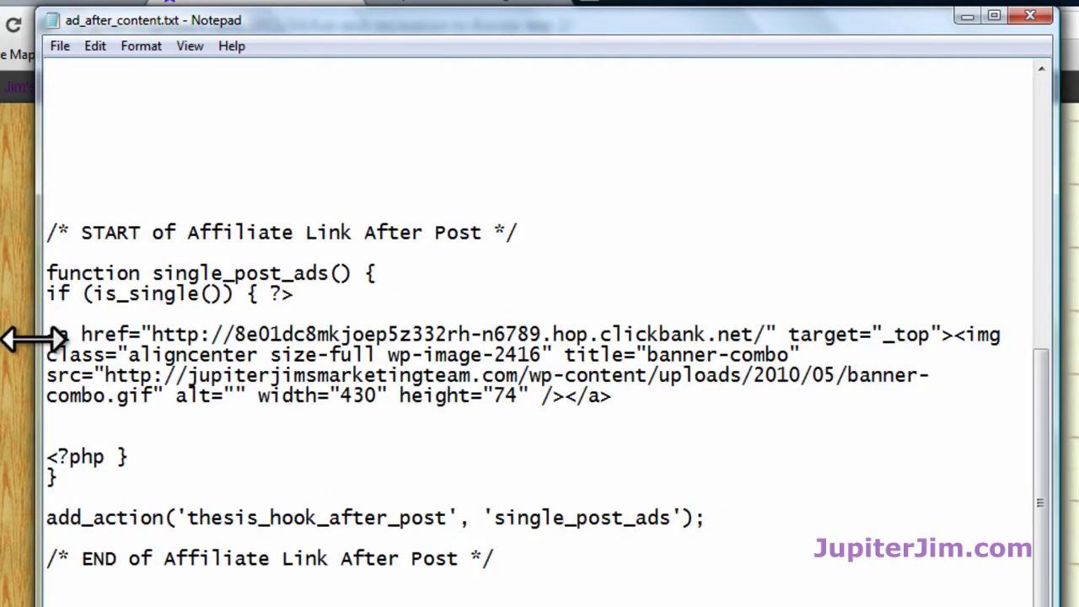
{"action": "mouse_move", "coordinate": [48, 334]}
{"action": "left_mouse_down"}
{"action": "mouse_move", "coordinate": [133, 376]}
{"action": "mouse_move", "coordinate": [639, 393]}
{"action": "left_mouse_up"}
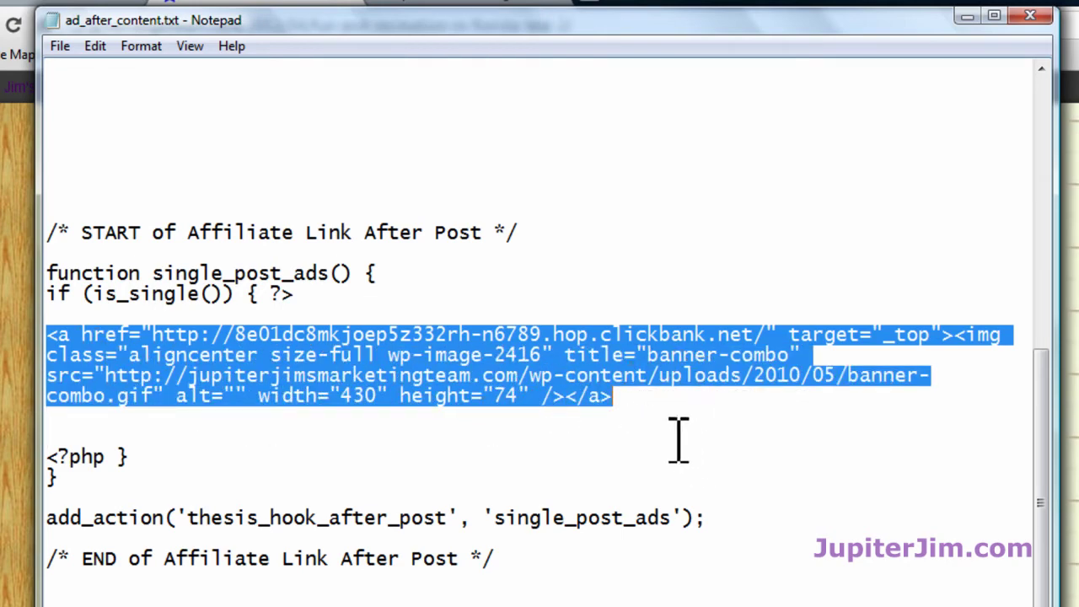
{"action": "left_click", "coordinate": [657, 413]}
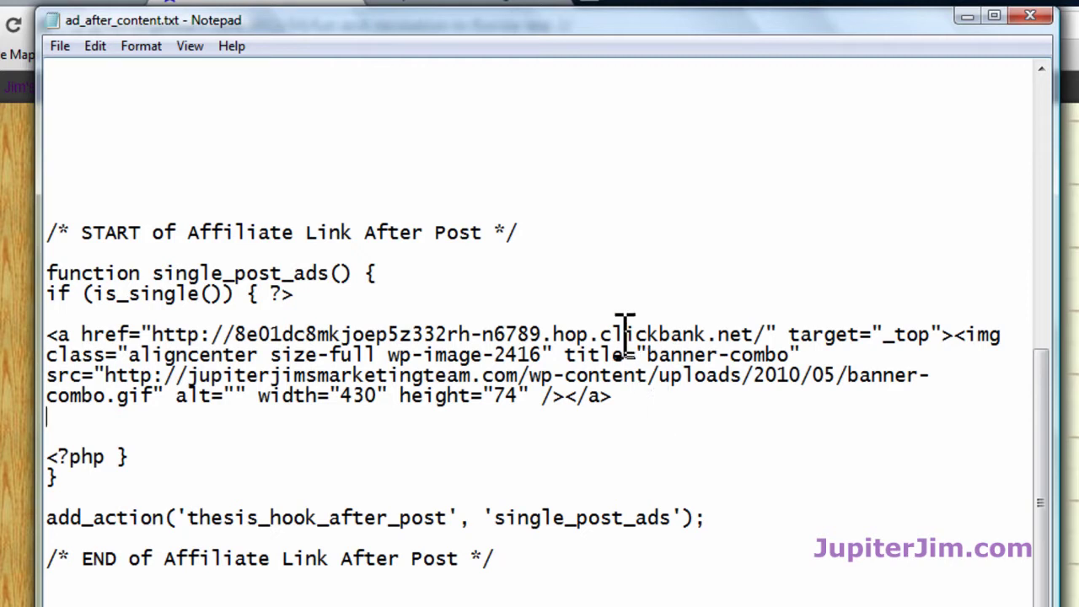
Point out 'clickbank' in the banner link, reselect the whole block, then minimize Notepad
{"action": "left_click_drag", "start_coordinate": [601, 334], "coordinate": [686, 313]}
{"action": "double_click", "coordinate": [679, 335]}
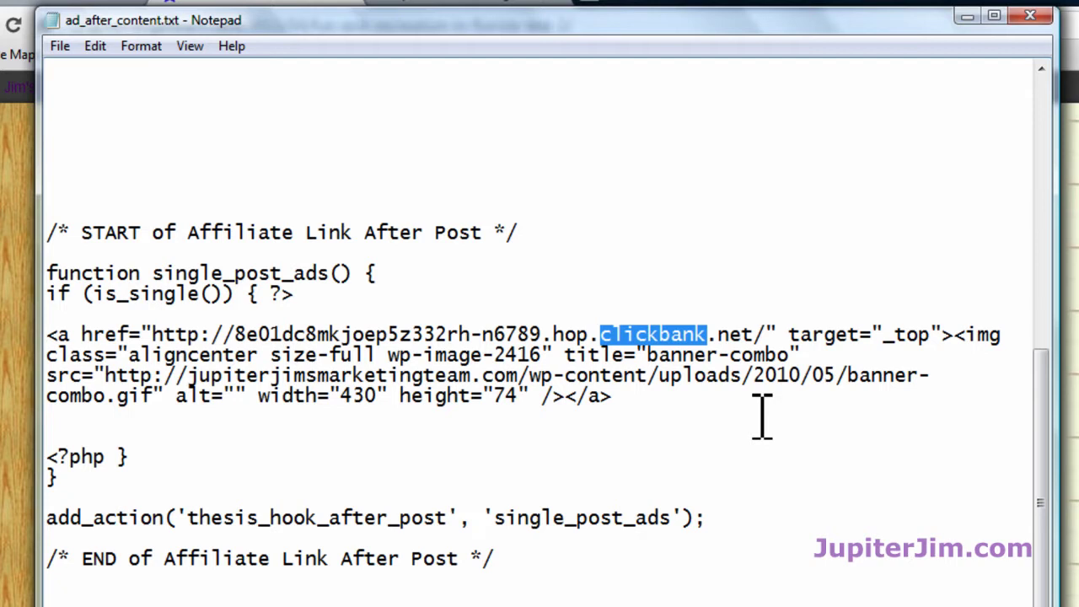
{"action": "left_click", "coordinate": [648, 415]}
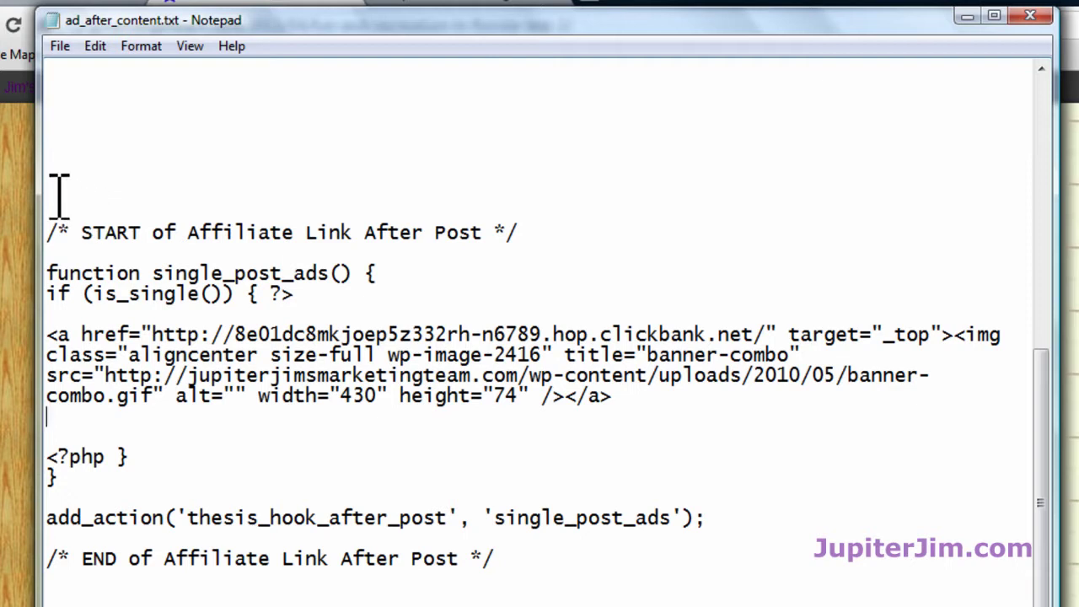
{"action": "left_click_drag", "start_coordinate": [53, 193], "coordinate": [597, 580]}
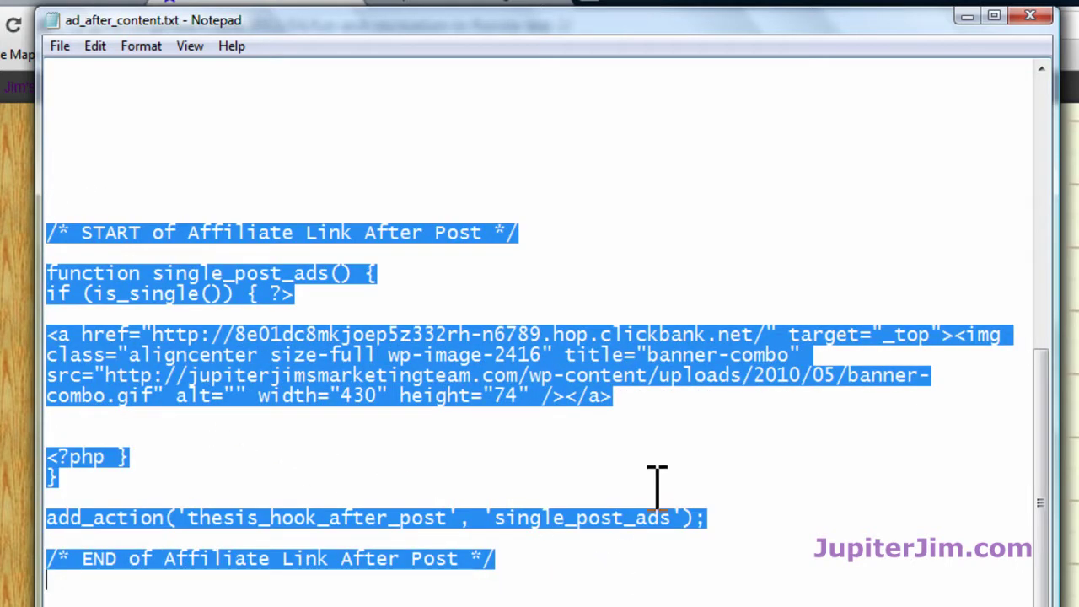
{"action": "left_click", "coordinate": [622, 595]}
Return to Chrome and switch to the WordPress Dashboard tab
{"action": "left_click", "coordinate": [968, 16]}
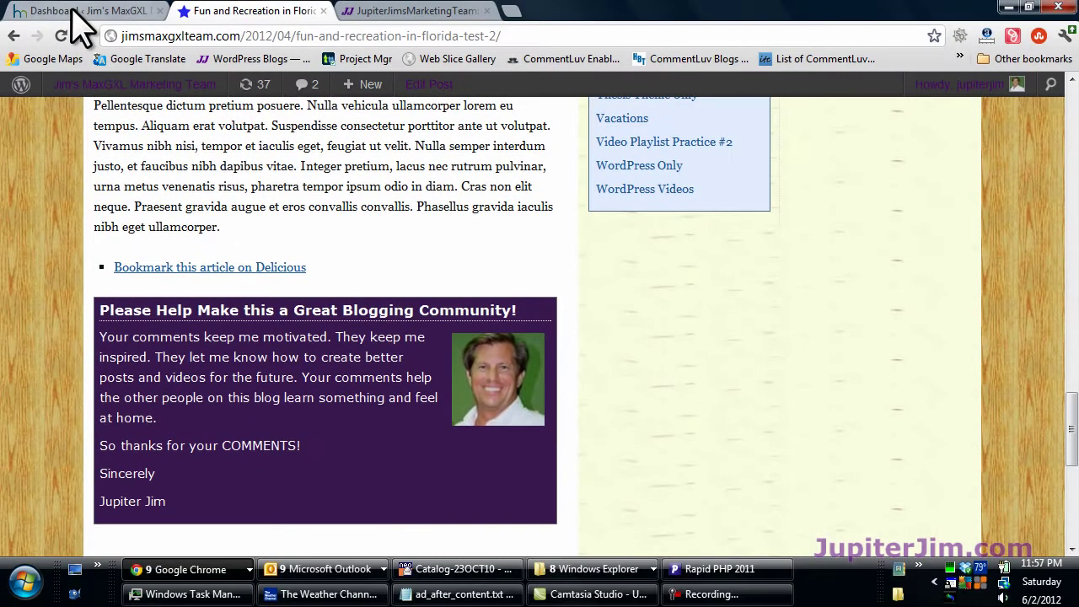
{"action": "left_click", "coordinate": [72, 10]}
{"action": "left_click", "coordinate": [195, 12]}
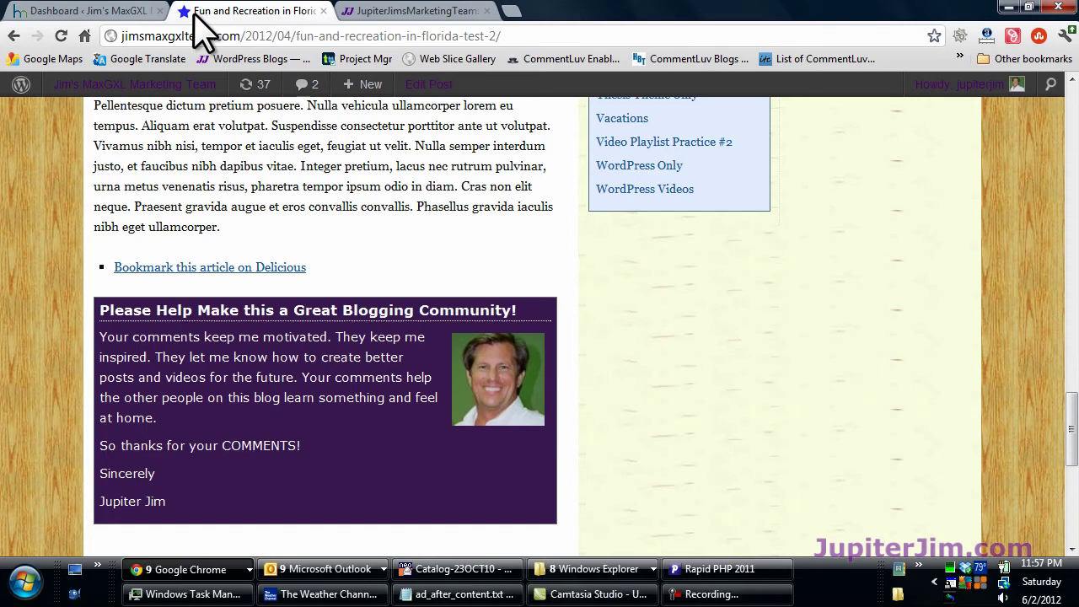
{"action": "scroll", "coordinate": [268, 258], "scroll_direction": "up", "scroll_amount": 5}
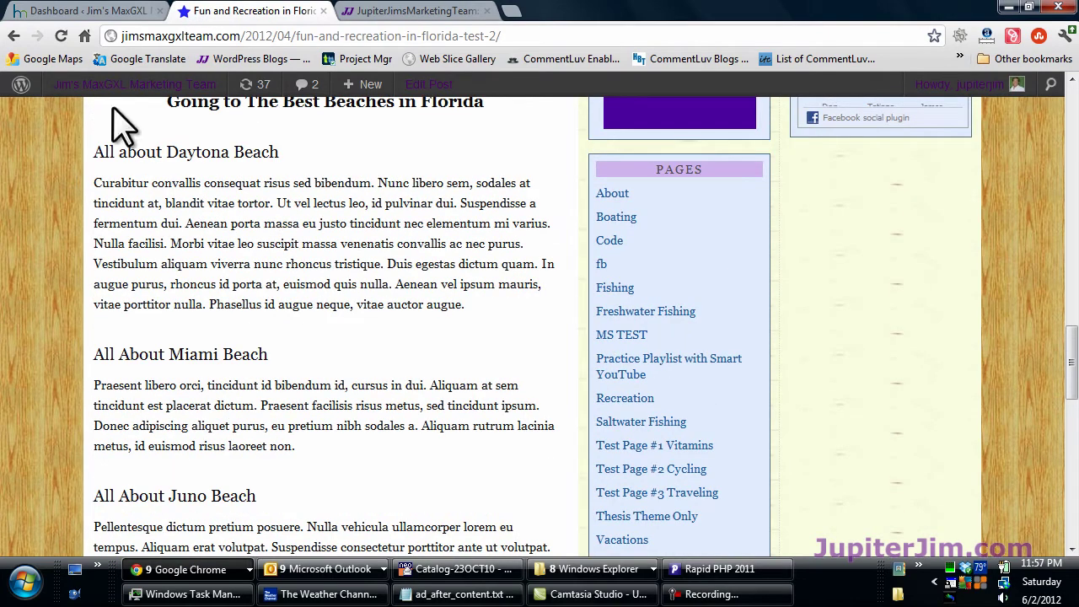
{"action": "left_click", "coordinate": [71, 11]}
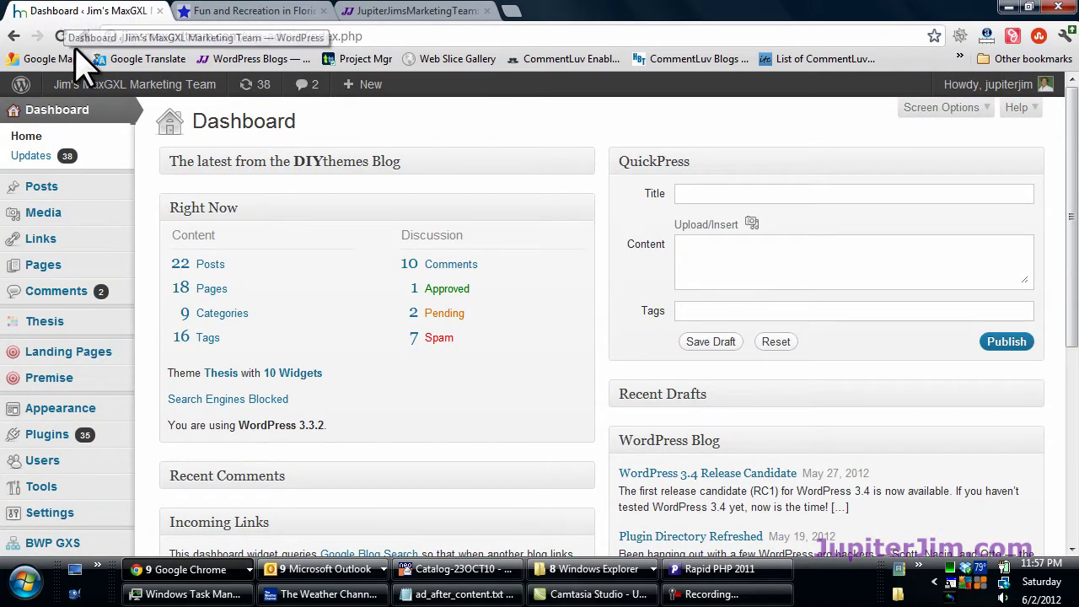
{"action": "mouse_move", "coordinate": [135, 84]}
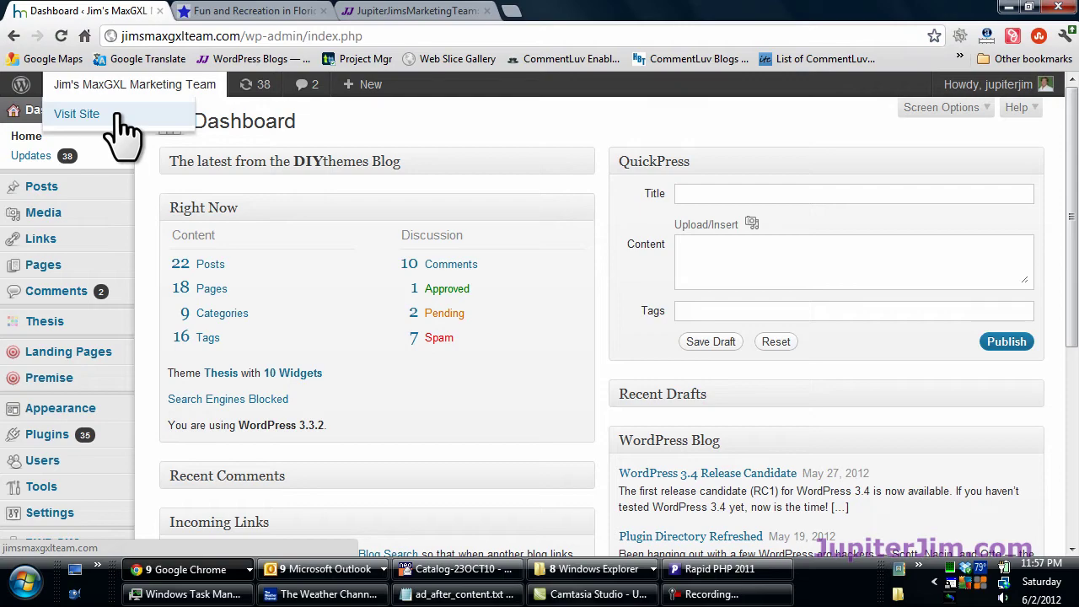
{"action": "scroll", "coordinate": [127, 139], "scroll_direction": "down", "scroll_amount": 2}
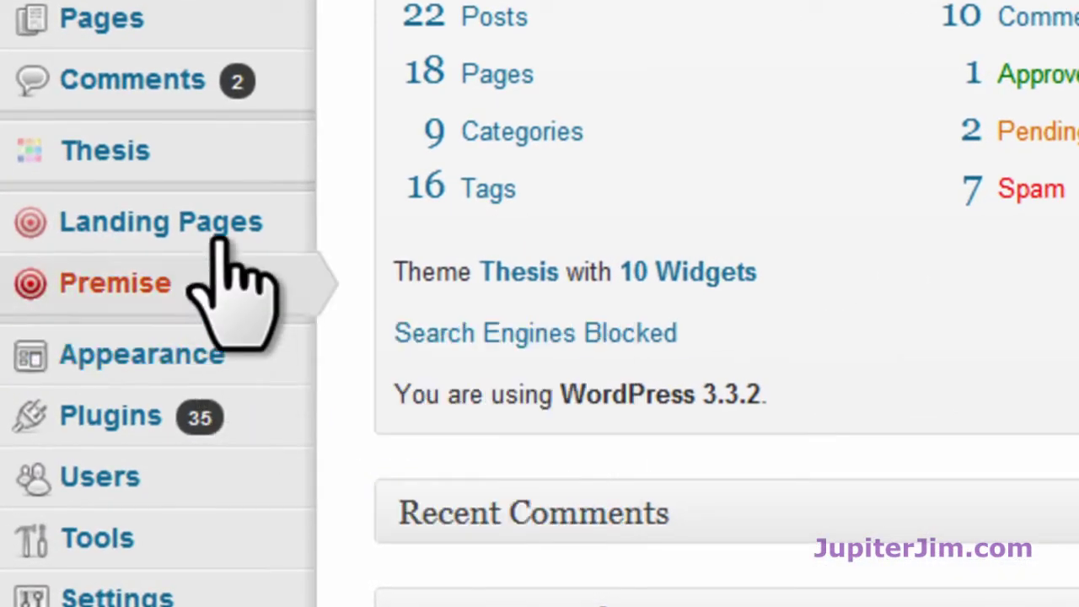
{"action": "mouse_move", "coordinate": [44, 321]}
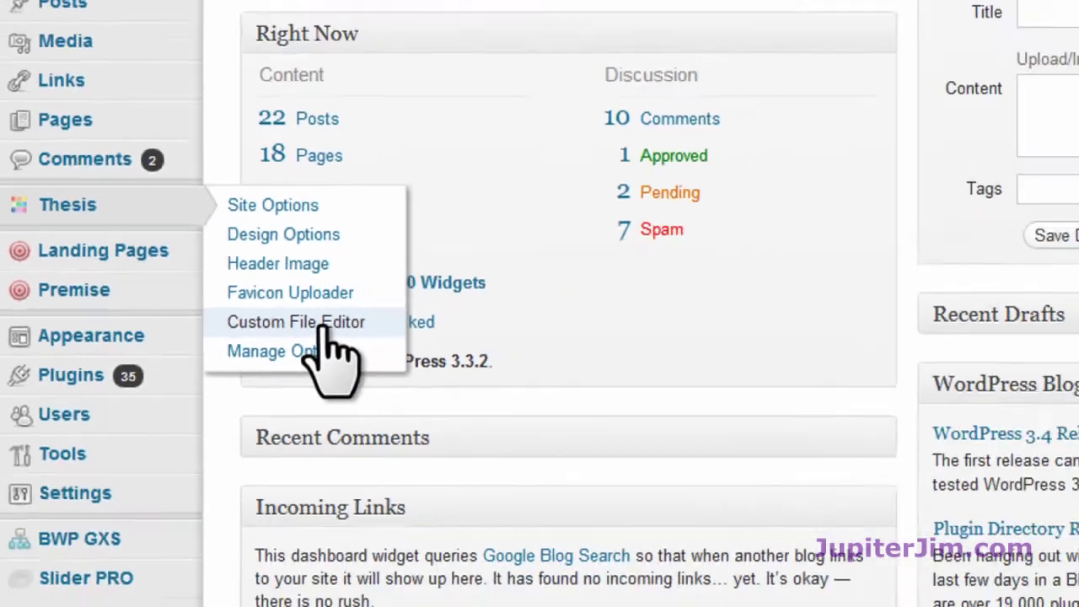
Open the Thesis Custom File Editor and choose custom_functions.php from the file list
{"action": "left_click", "coordinate": [505, 342]}
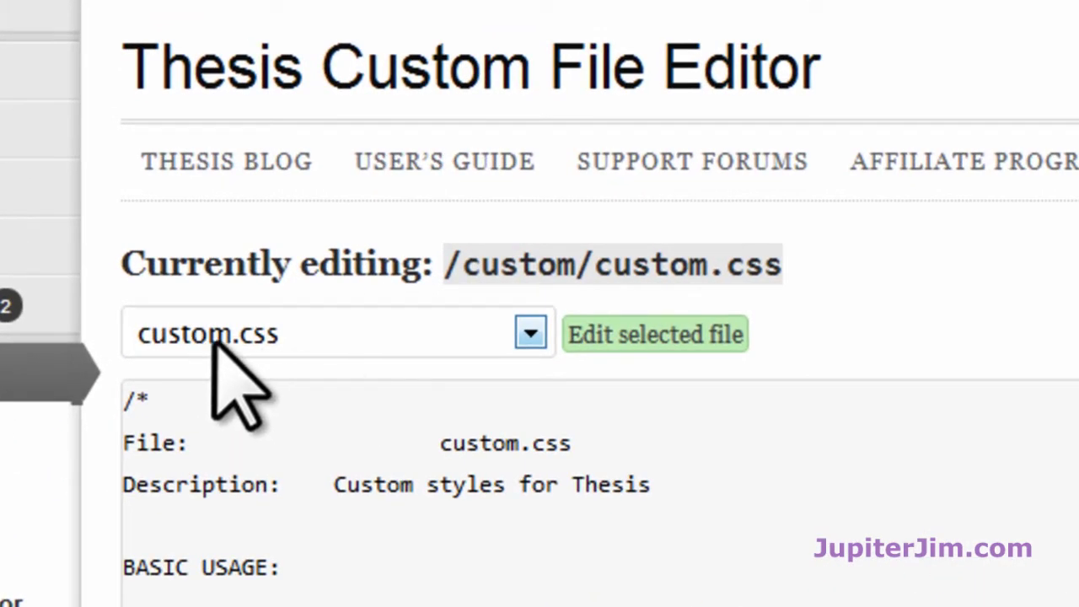
{"action": "left_click", "coordinate": [526, 336]}
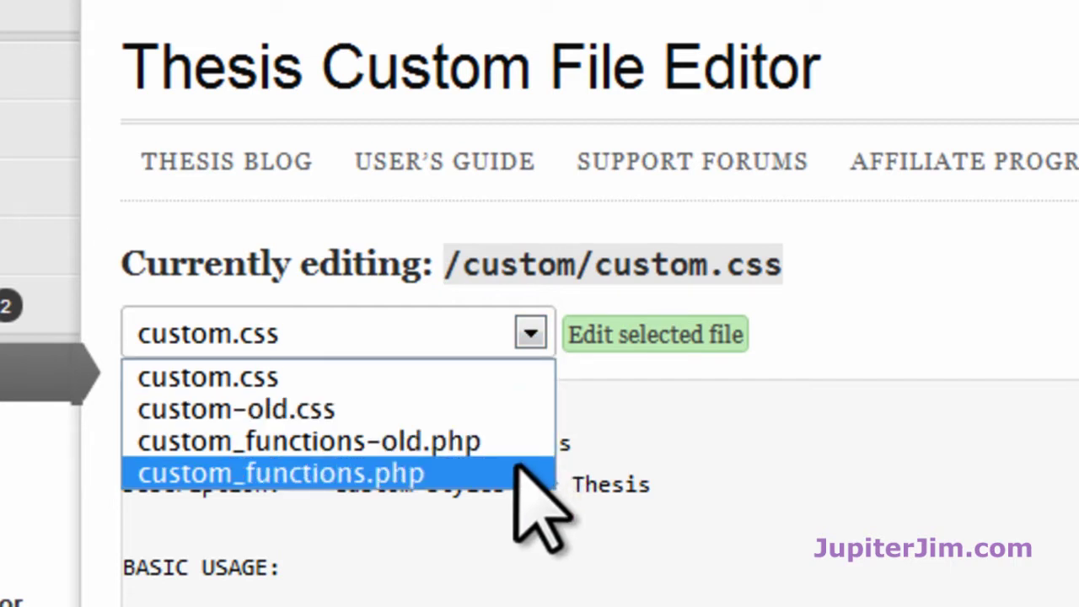
{"action": "left_click", "coordinate": [517, 468]}
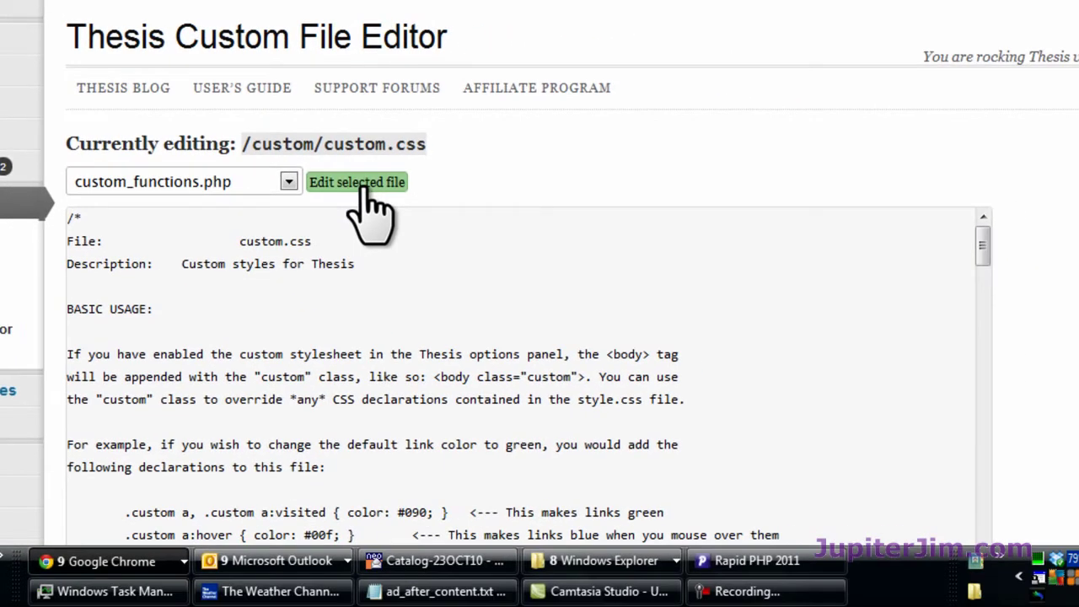
Load custom_functions.php into the editor and scroll down its code
{"action": "left_click", "coordinate": [368, 188]}
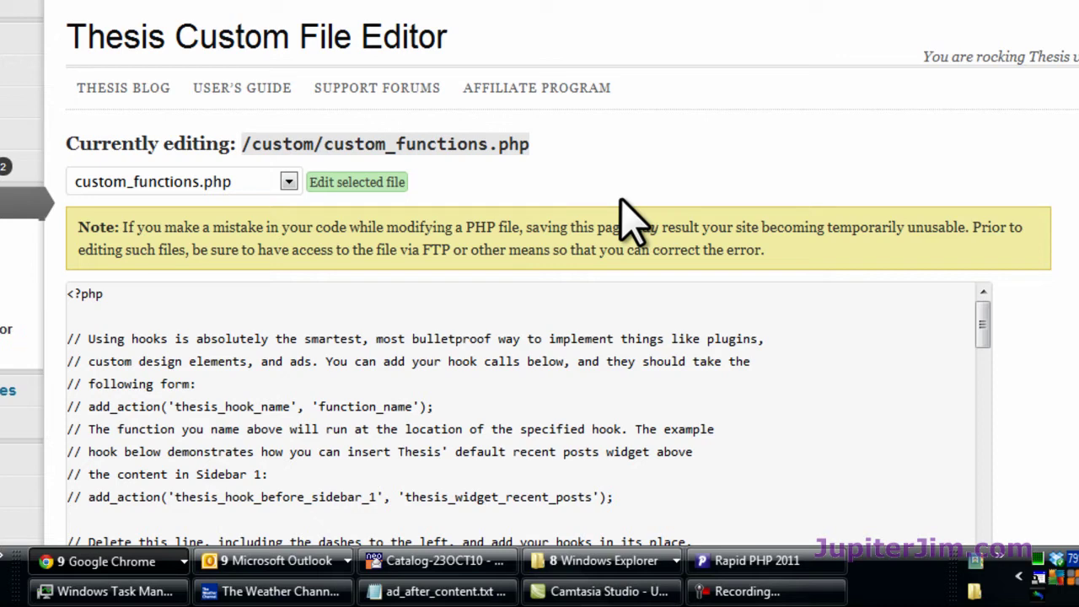
{"action": "scroll", "coordinate": [1075, 253], "scroll_direction": "down", "scroll_amount": 3}
{"action": "scroll", "coordinate": [1075, 253], "scroll_direction": "down", "scroll_amount": 1}
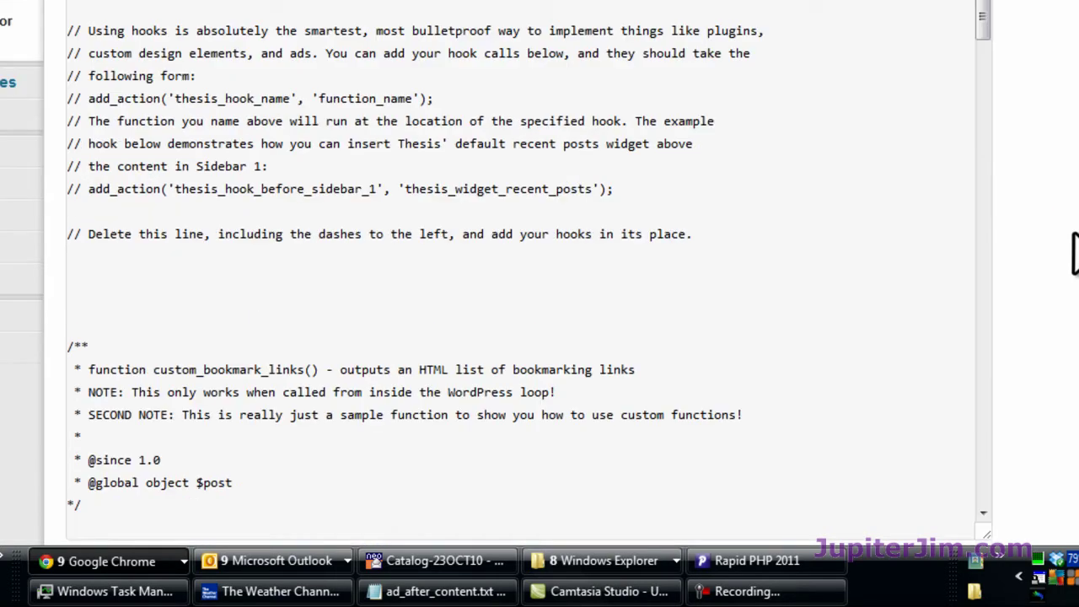
{"action": "mouse_move", "coordinate": [982, 17]}
{"action": "left_mouse_down"}
{"action": "mouse_move", "coordinate": [1000, 498]}
{"action": "mouse_move", "coordinate": [1033, 515]}
{"action": "left_mouse_up"}
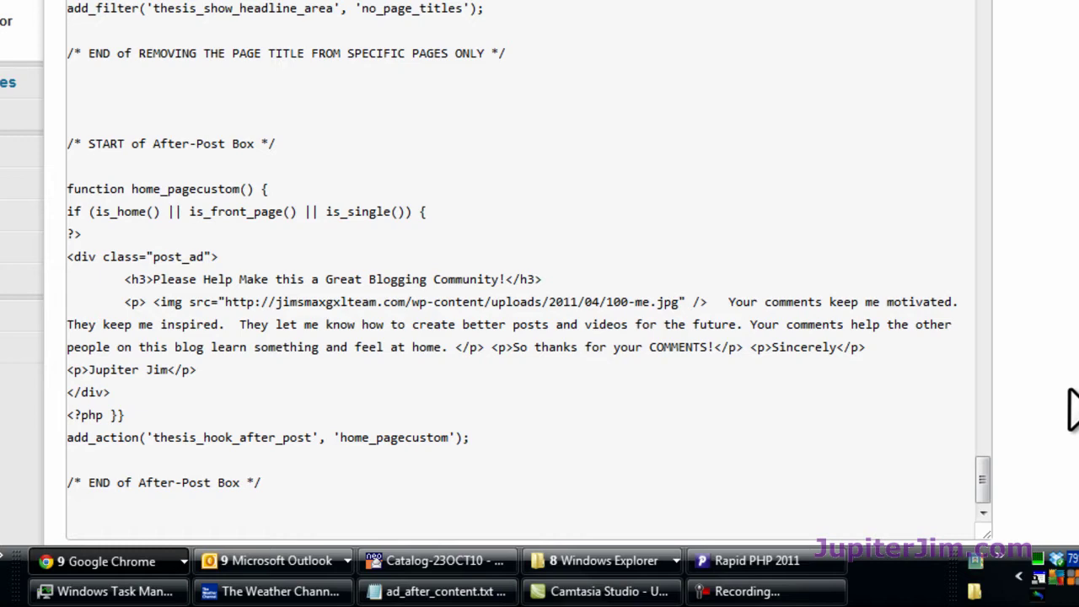
{"action": "scroll", "coordinate": [1069, 376], "scroll_direction": "down", "scroll_amount": 1}
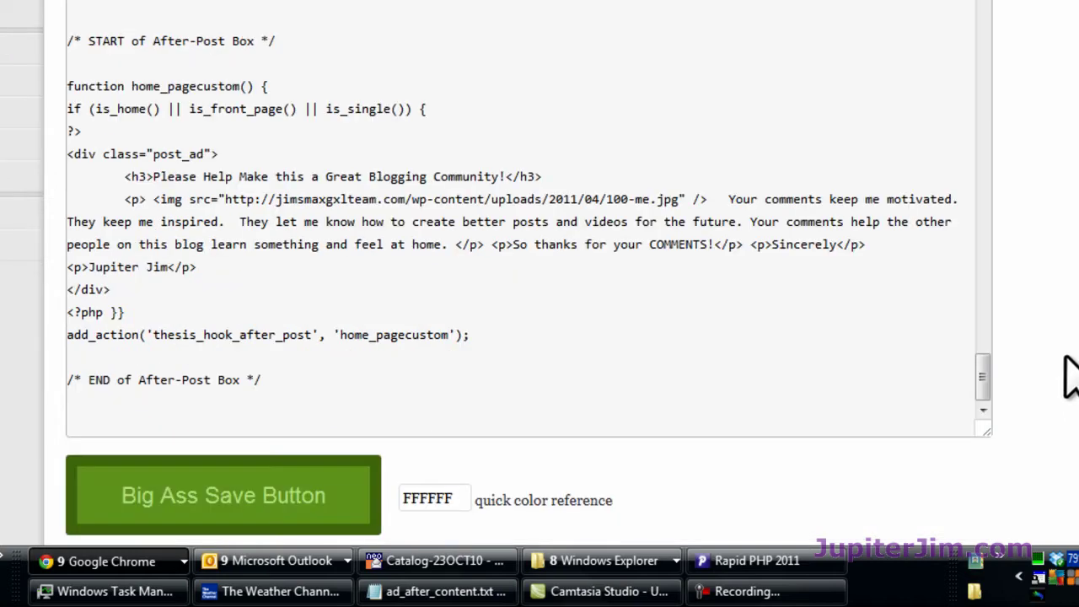
Place the cursor on the blank line just above the After-Post Box code
{"action": "left_click", "coordinate": [298, 376]}
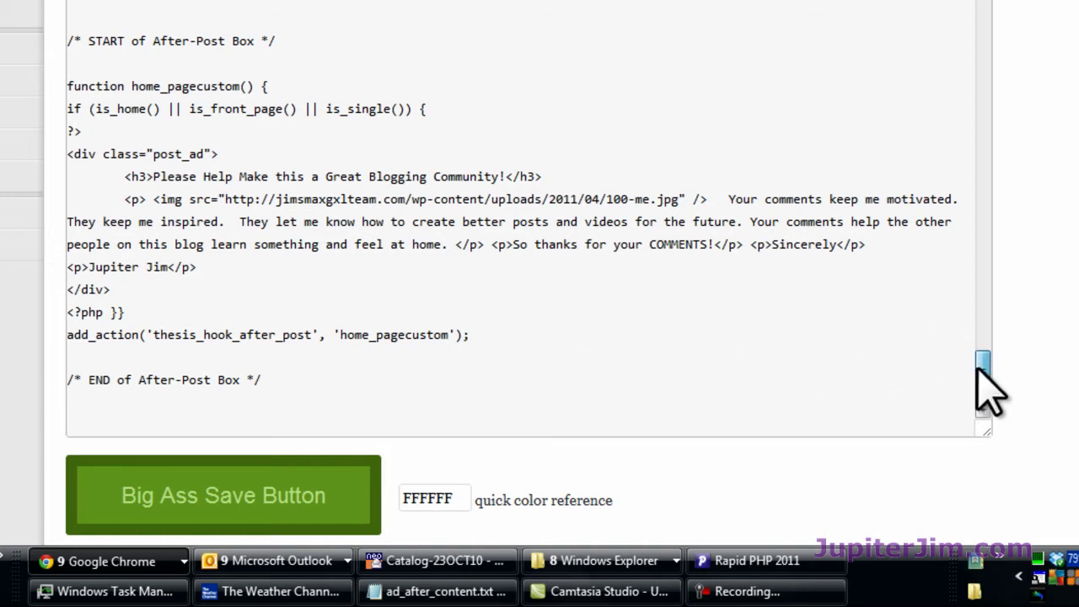
{"action": "scroll", "coordinate": [986, 388], "scroll_direction": "down", "scroll_amount": 1}
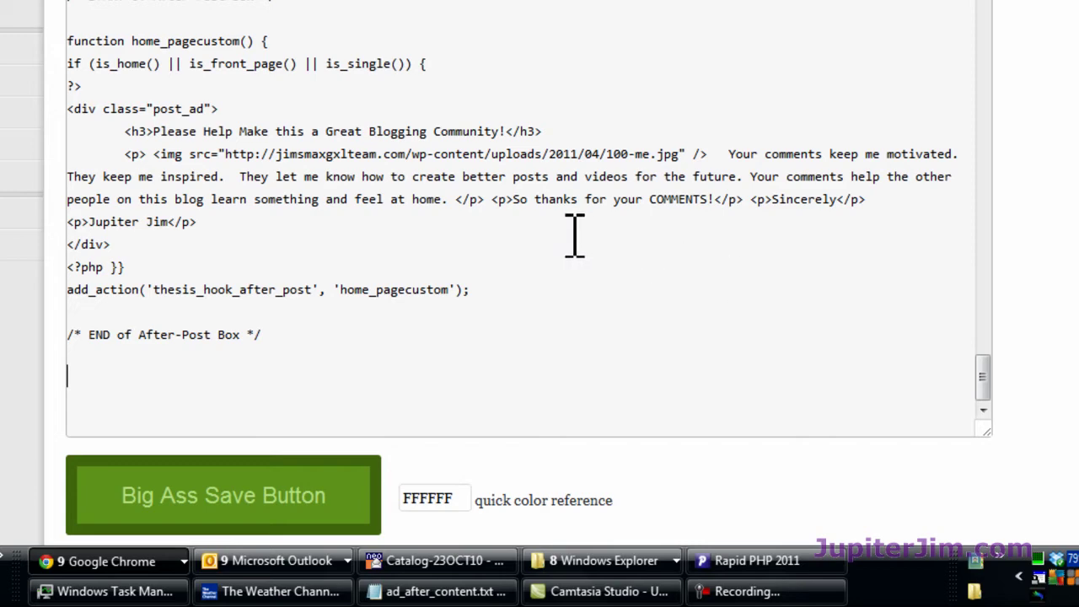
{"action": "scroll", "coordinate": [561, 215], "scroll_direction": "up", "scroll_amount": 2}
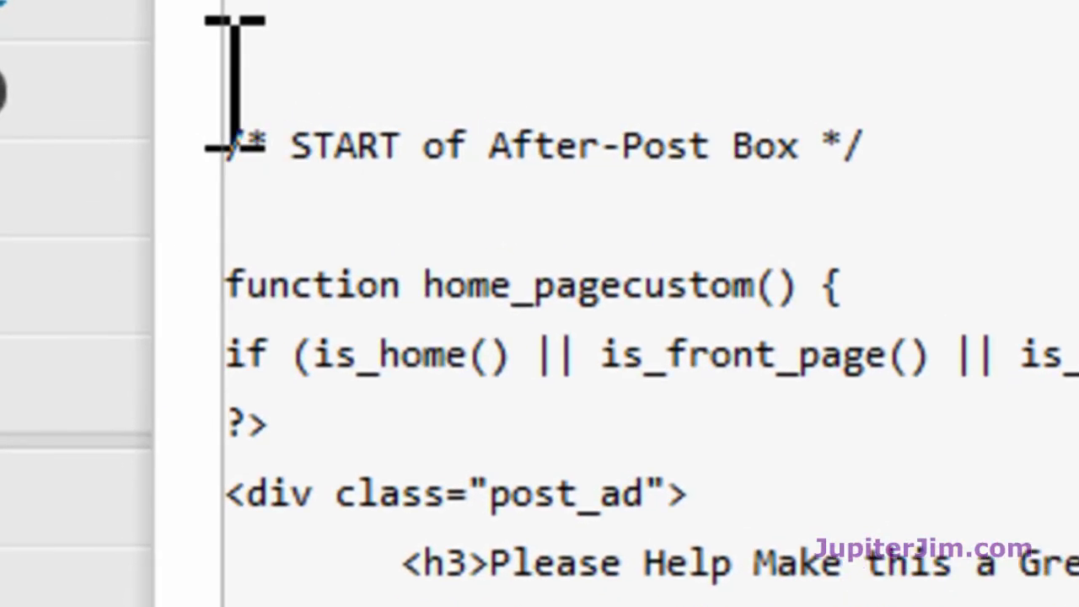
{"action": "mouse_move", "coordinate": [232, 80]}
{"action": "left_mouse_down"}
{"action": "mouse_move", "coordinate": [856, 232]}
{"action": "mouse_move", "coordinate": [860, 160]}
{"action": "left_mouse_up"}
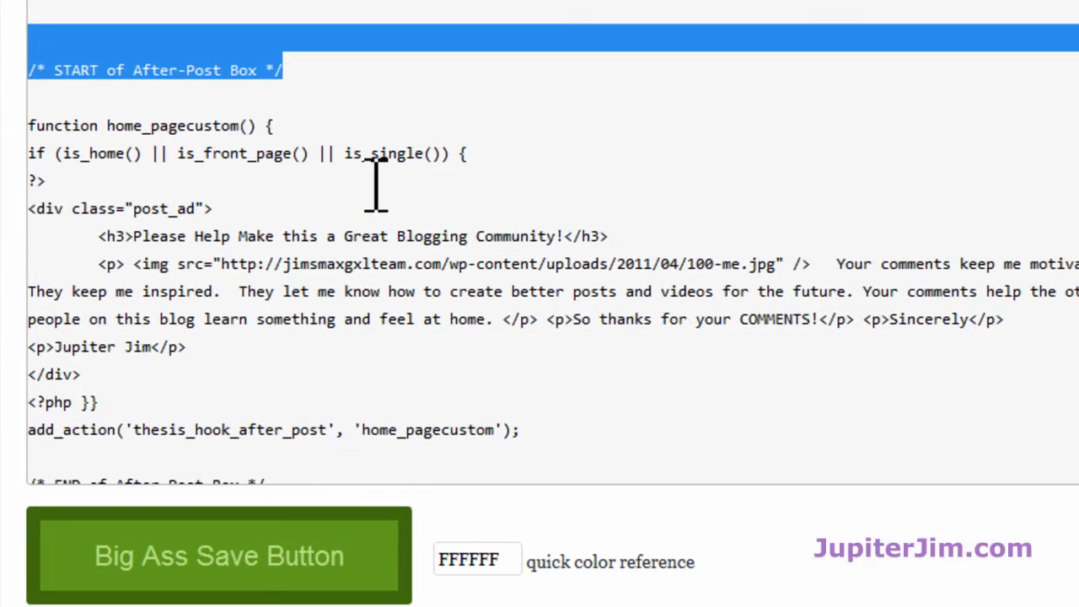
{"action": "left_click", "coordinate": [37, 14]}
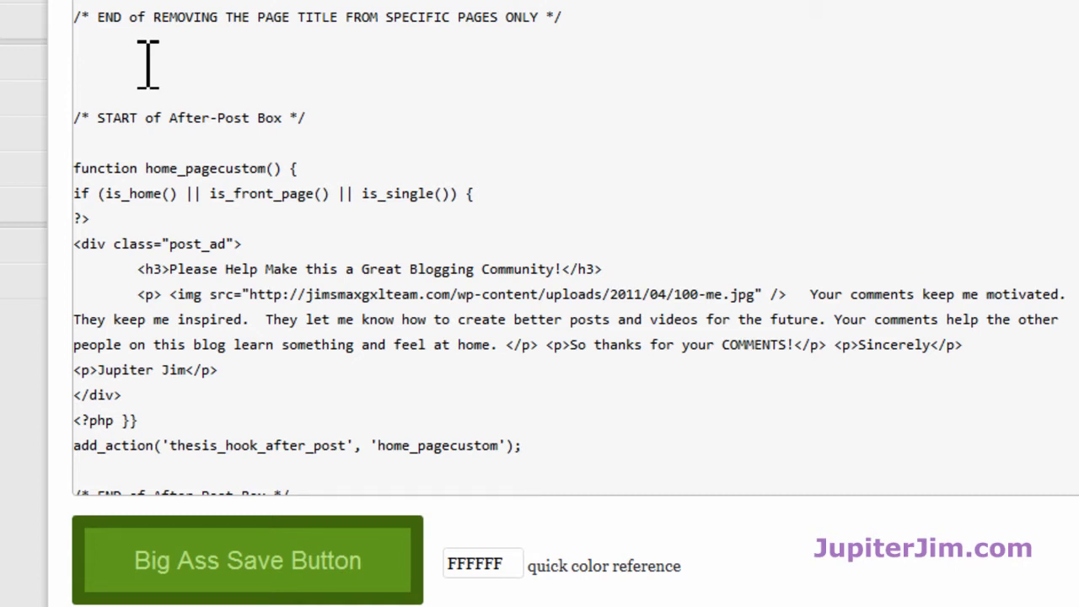
Insert the Affiliate Link After Post code above the After-Post Box and save custom_functions.php
{"action": "scroll", "coordinate": [148, 63], "scroll_direction": "down", "scroll_amount": 10}
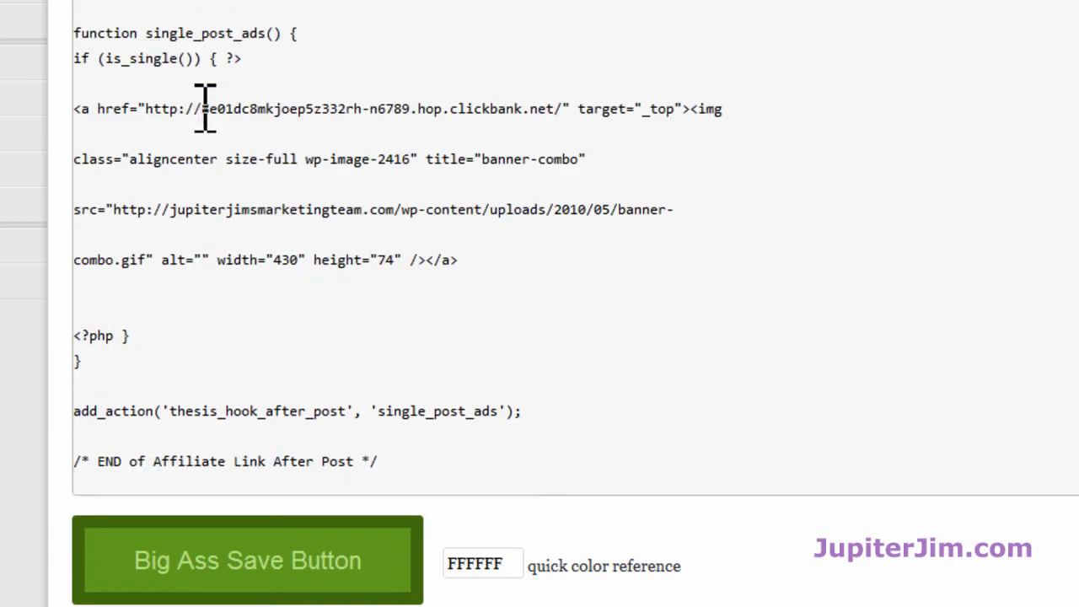
{"action": "scroll", "coordinate": [215, 152], "scroll_direction": "up", "scroll_amount": 2}
{"action": "scroll", "coordinate": [214, 160], "scroll_direction": "up", "scroll_amount": 2}
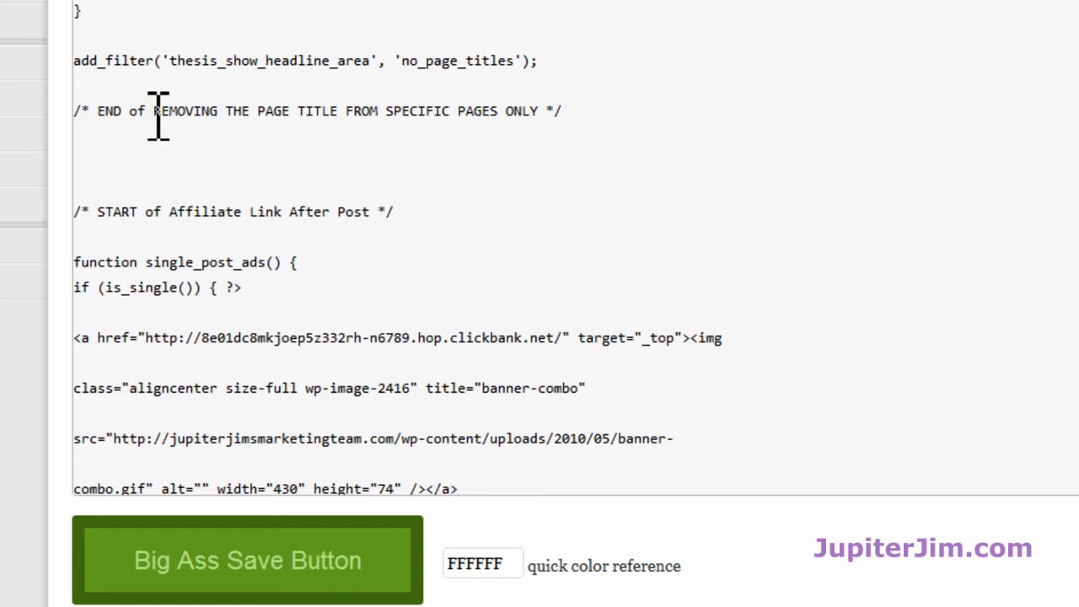
{"action": "scroll", "coordinate": [253, 122], "scroll_direction": "down", "scroll_amount": 2}
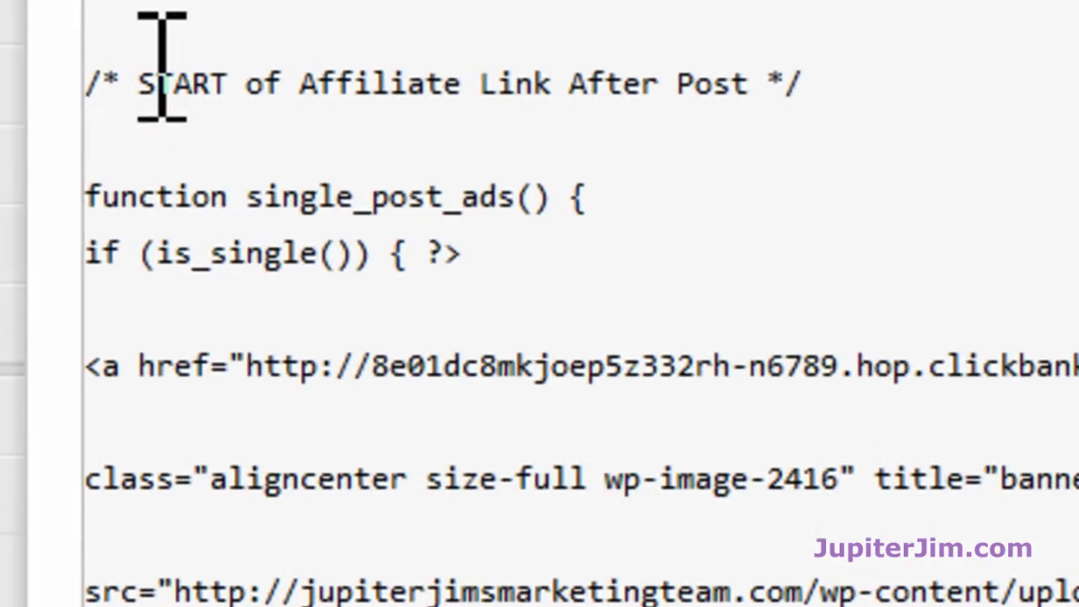
{"action": "left_click_drag", "start_coordinate": [75, 96], "coordinate": [83, 94]}
{"action": "left_click_drag", "start_coordinate": [112, 54], "coordinate": [349, 126]}
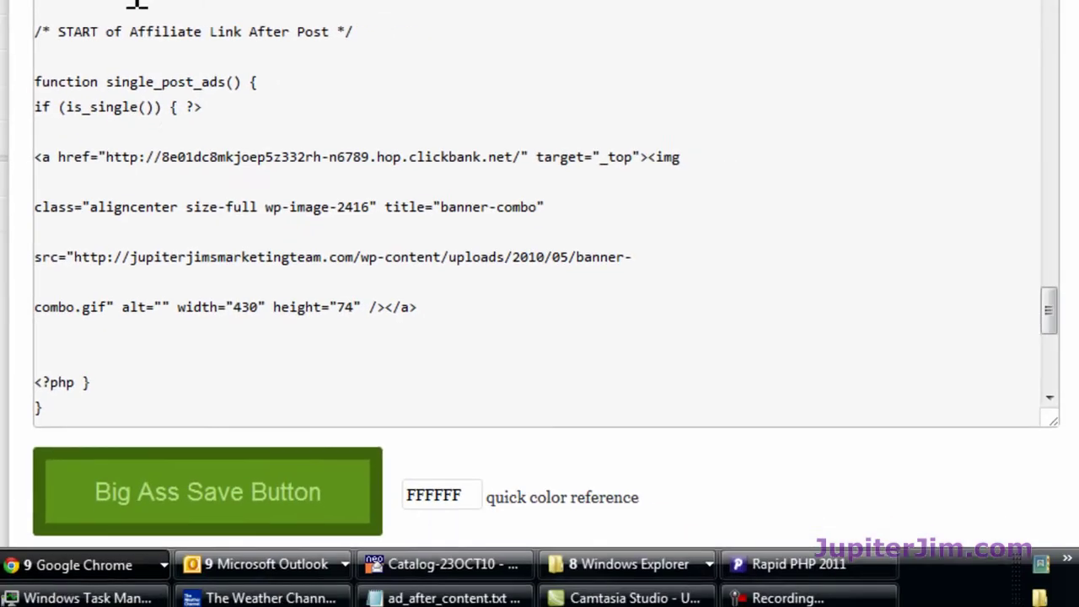
{"action": "scroll", "coordinate": [234, 223], "scroll_direction": "down", "scroll_amount": 2}
{"action": "scroll", "coordinate": [234, 224], "scroll_direction": "down", "scroll_amount": 2}
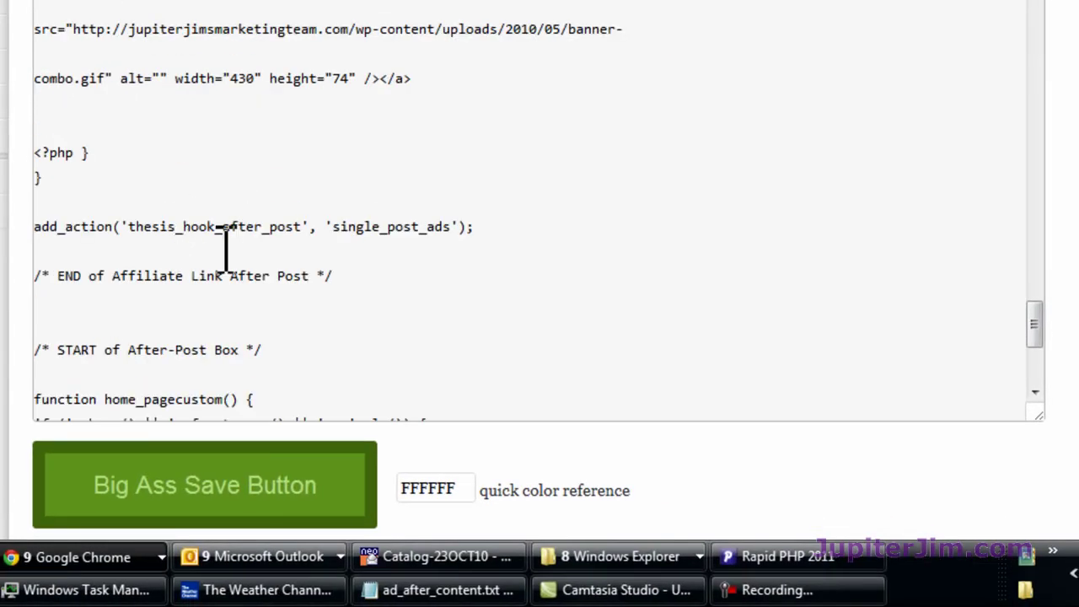
{"action": "left_click", "coordinate": [361, 291]}
{"action": "left_click_drag", "start_coordinate": [209, 291], "coordinate": [43, 276]}
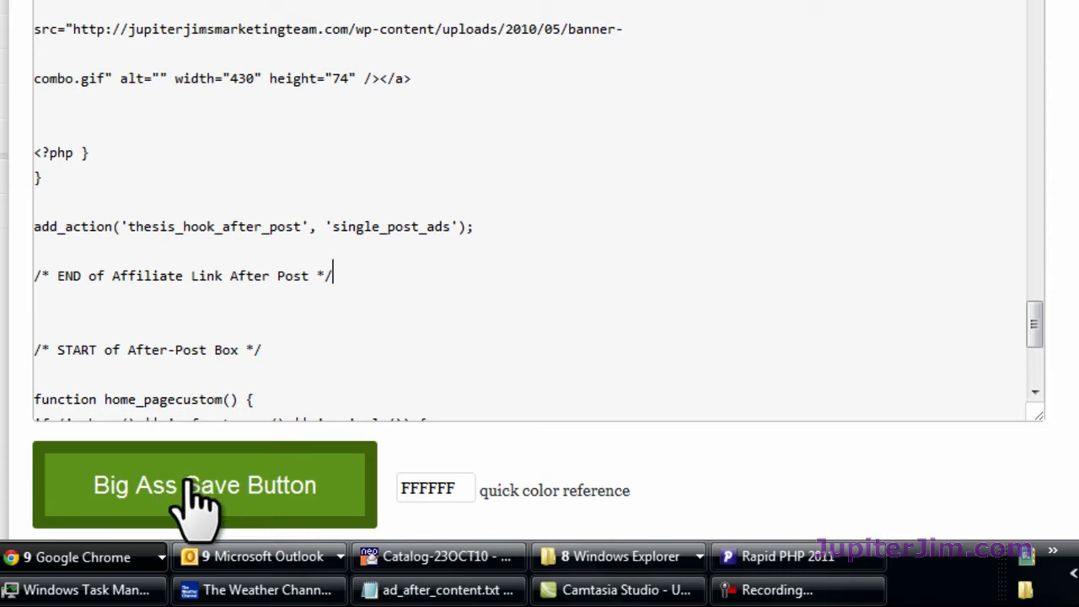
{"action": "left_click", "coordinate": [187, 485]}
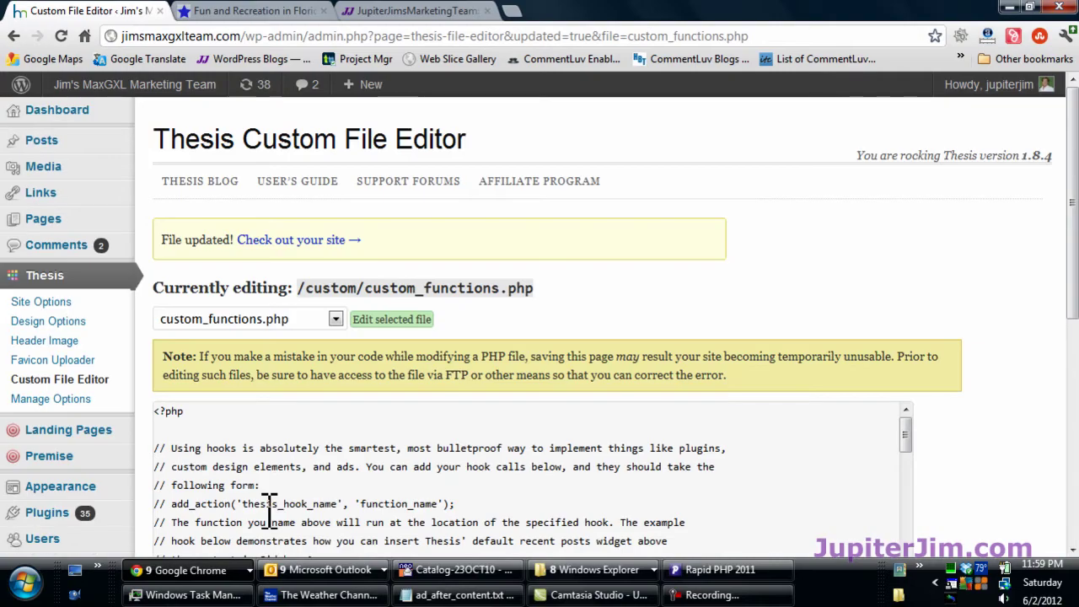
Reload the Florida Test 2 post and scroll to the new Premium Child Themes banner
{"action": "left_click", "coordinate": [224, 11]}
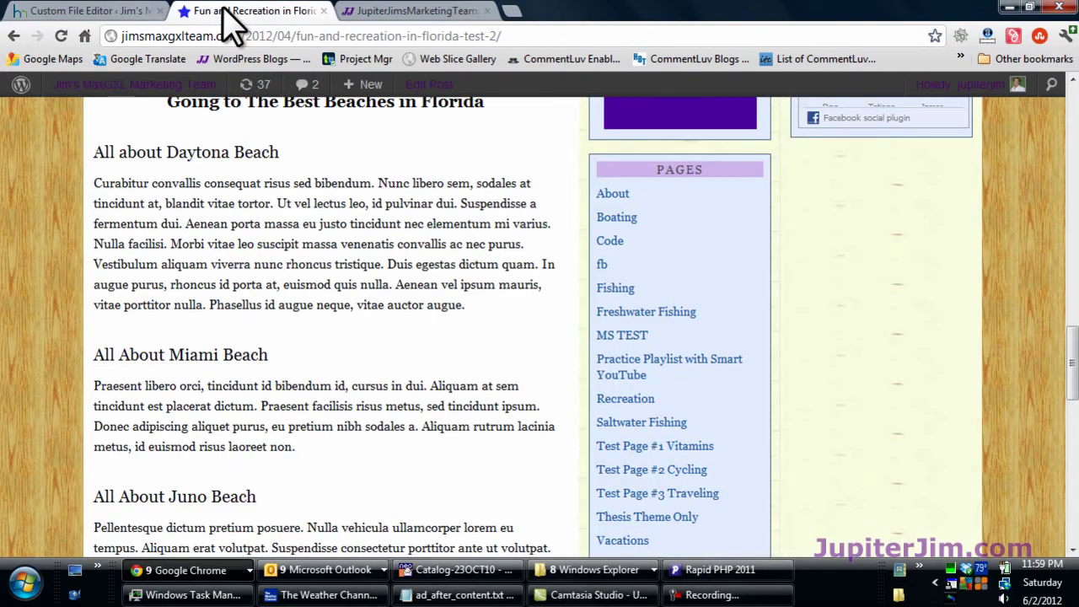
{"action": "scroll", "coordinate": [244, 172], "scroll_direction": "up", "scroll_amount": 3}
{"action": "scroll", "coordinate": [244, 169], "scroll_direction": "up", "scroll_amount": 3}
{"action": "scroll", "coordinate": [253, 194], "scroll_direction": "down", "scroll_amount": 2}
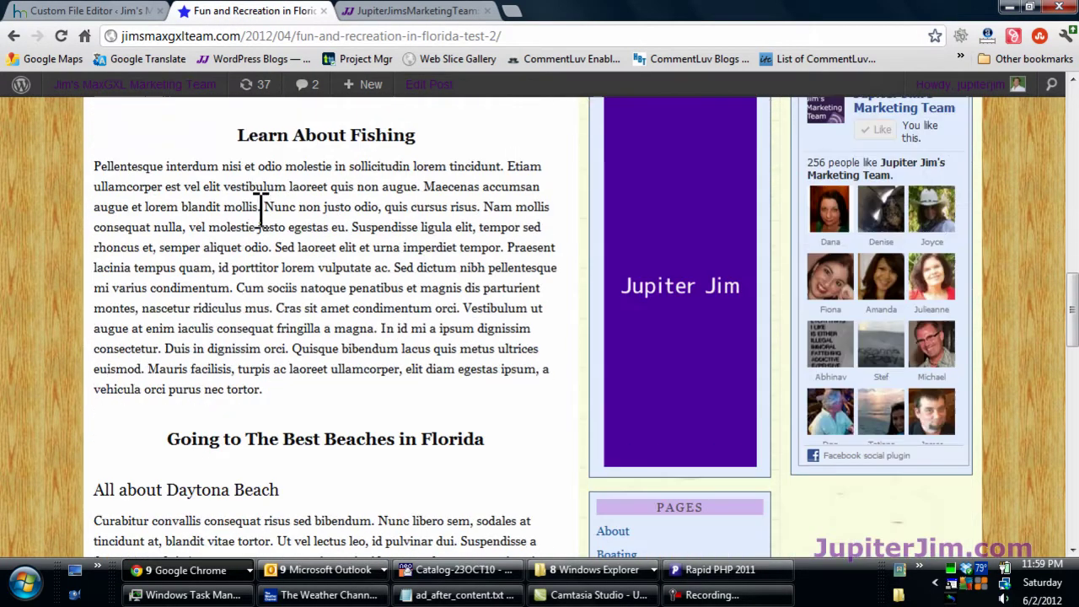
{"action": "scroll", "coordinate": [262, 210], "scroll_direction": "down", "scroll_amount": 5}
{"action": "scroll", "coordinate": [270, 223], "scroll_direction": "down", "scroll_amount": 5}
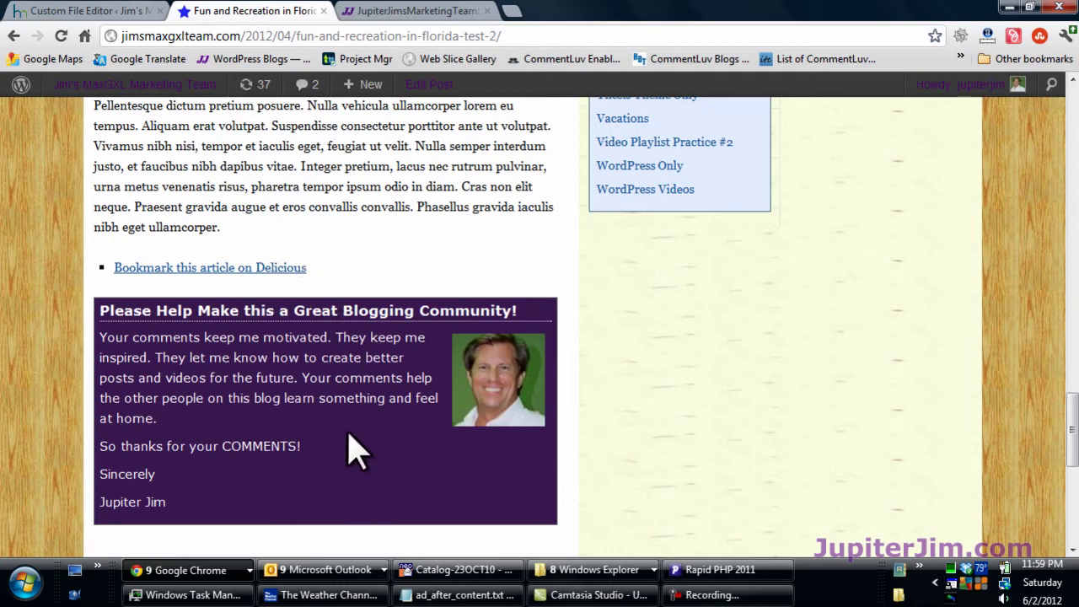
{"action": "left_click", "coordinate": [62, 37]}
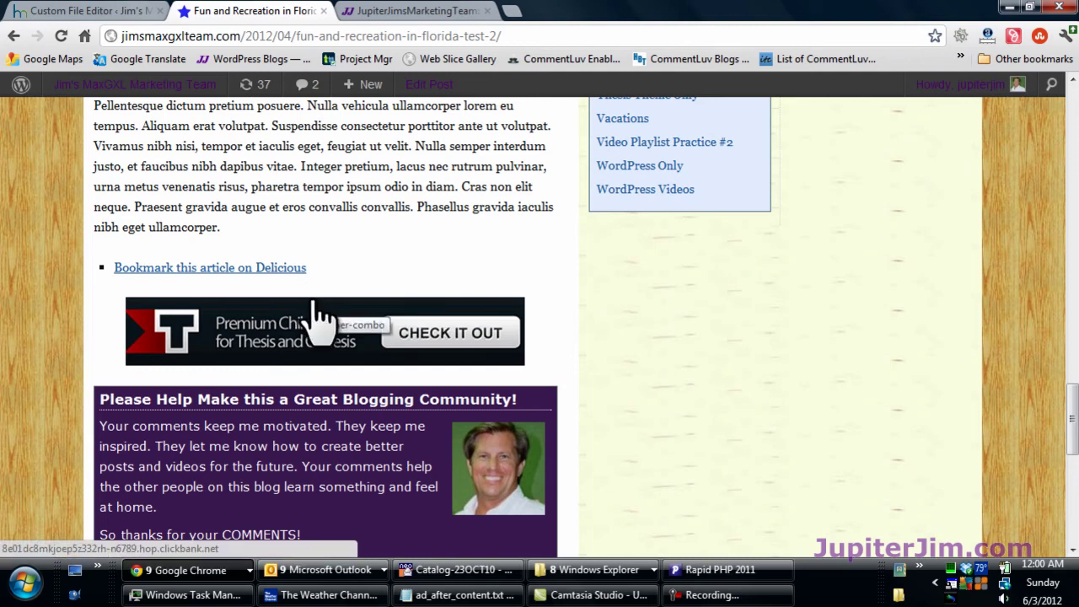
{"action": "scroll", "coordinate": [346, 295], "scroll_direction": "up", "scroll_amount": 2}
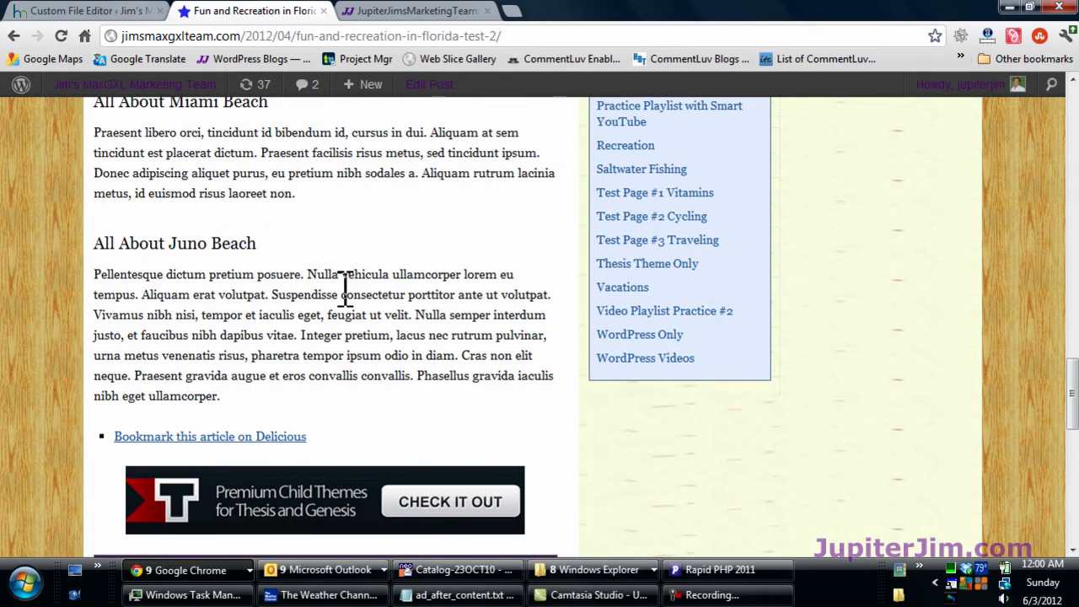